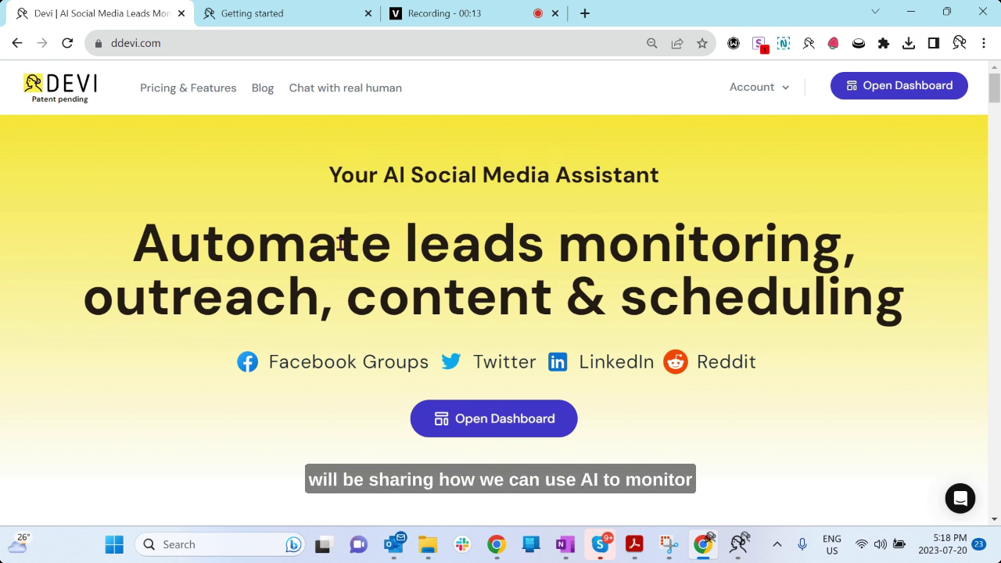
Step: Highlight 'Automate', 'leads' and 'outreach' in the ddevi.com headline, then switch to the Getting started tab
{"action": "left_click_drag", "start_coordinate": [131, 241], "coordinate": [543, 241]}
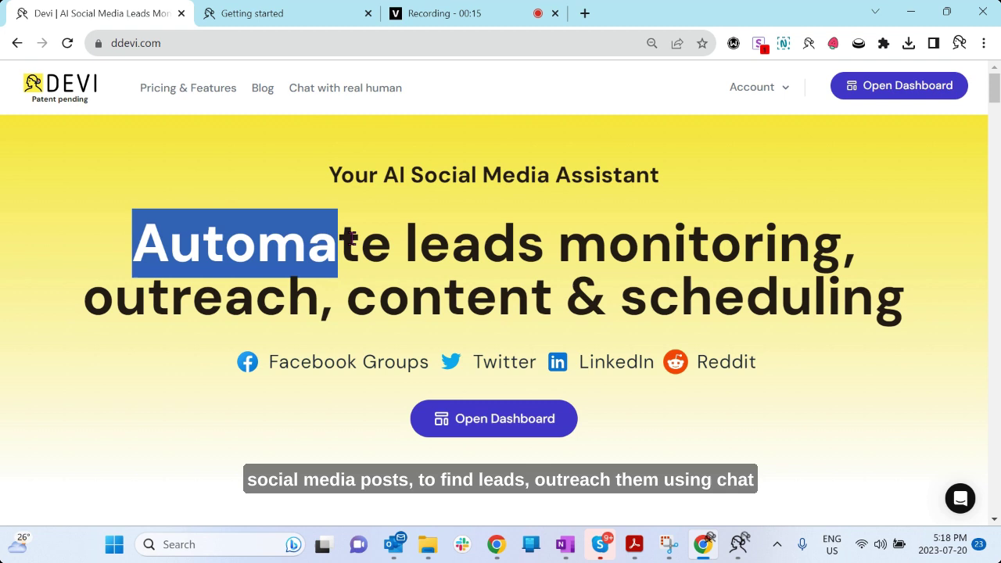
{"action": "double_click", "coordinate": [469, 244]}
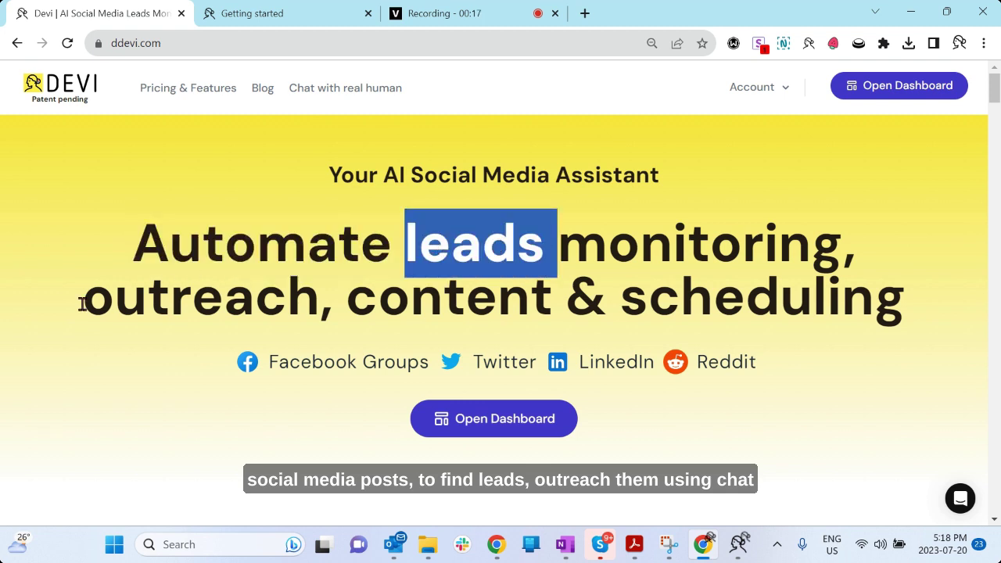
{"action": "mouse_move", "coordinate": [86, 305]}
{"action": "left_mouse_down"}
{"action": "mouse_move", "coordinate": [322, 289]}
{"action": "mouse_move", "coordinate": [736, 293]}
{"action": "left_mouse_up"}
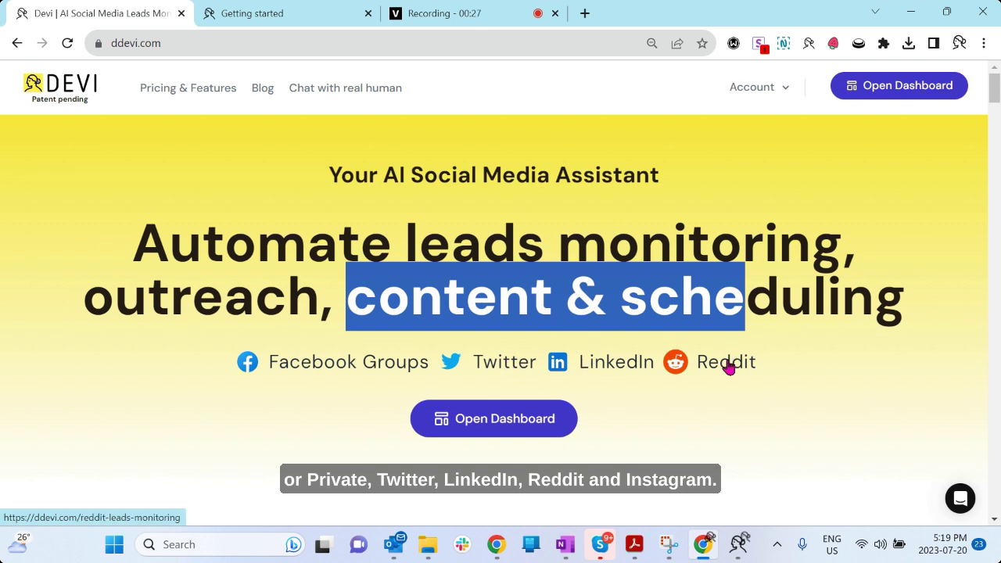
{"action": "left_click", "coordinate": [741, 157]}
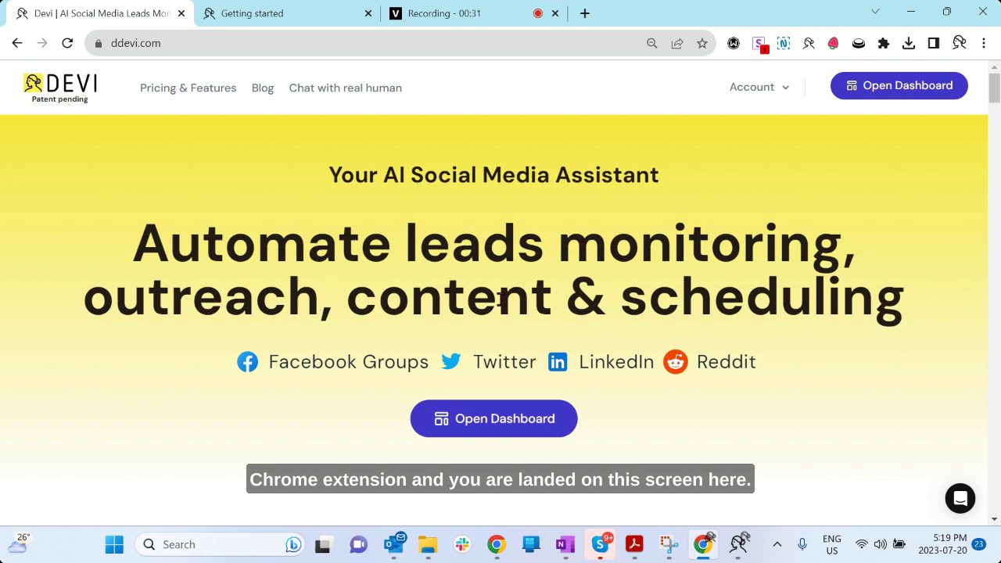
{"action": "left_click", "coordinate": [287, 14]}
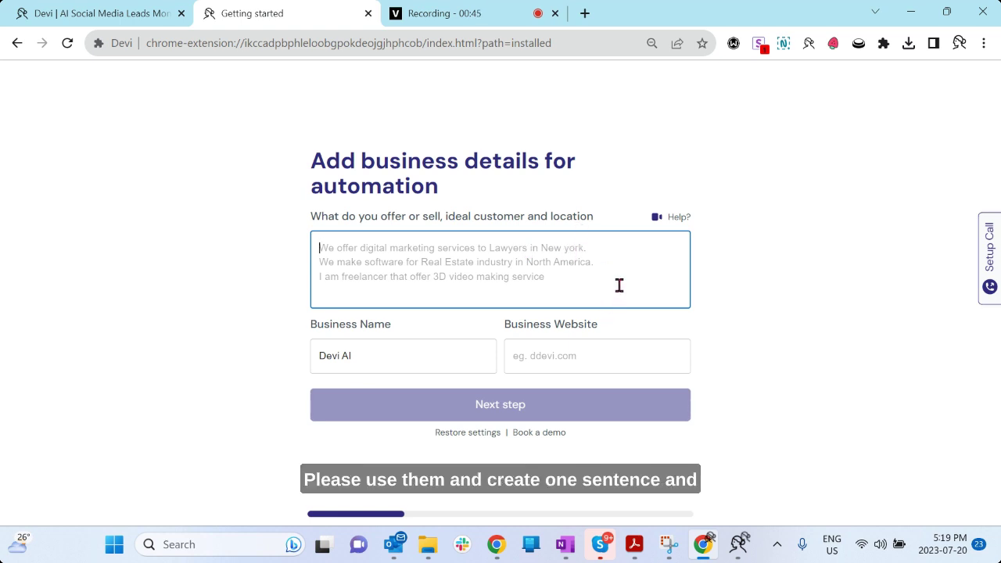
Step: Paste the description of the AI social media marketing tool for US doctors and continue
{"action": "type", "text": "Devi is a AI social media marketing tool for doctors in United States."}
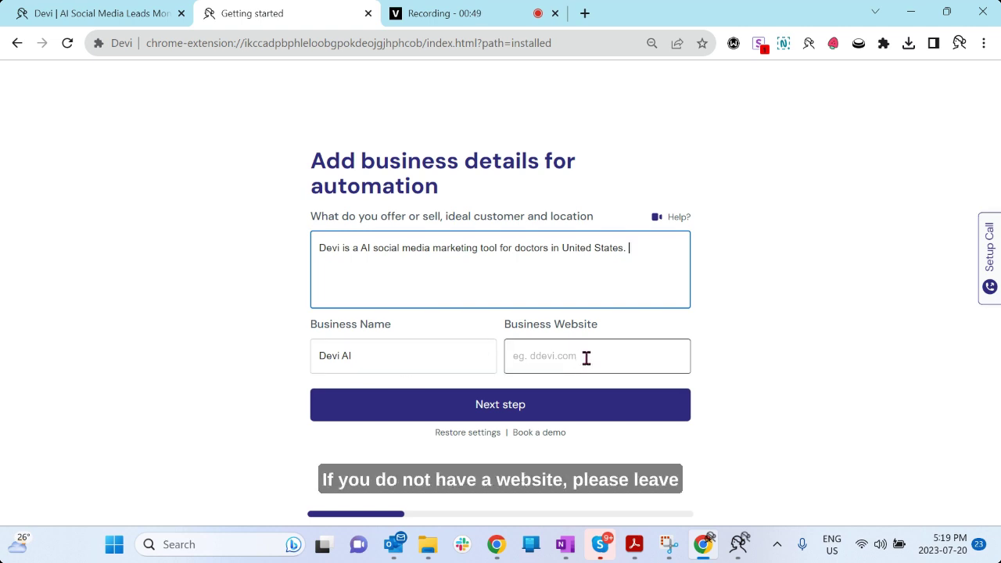
{"action": "left_click", "coordinate": [505, 407]}
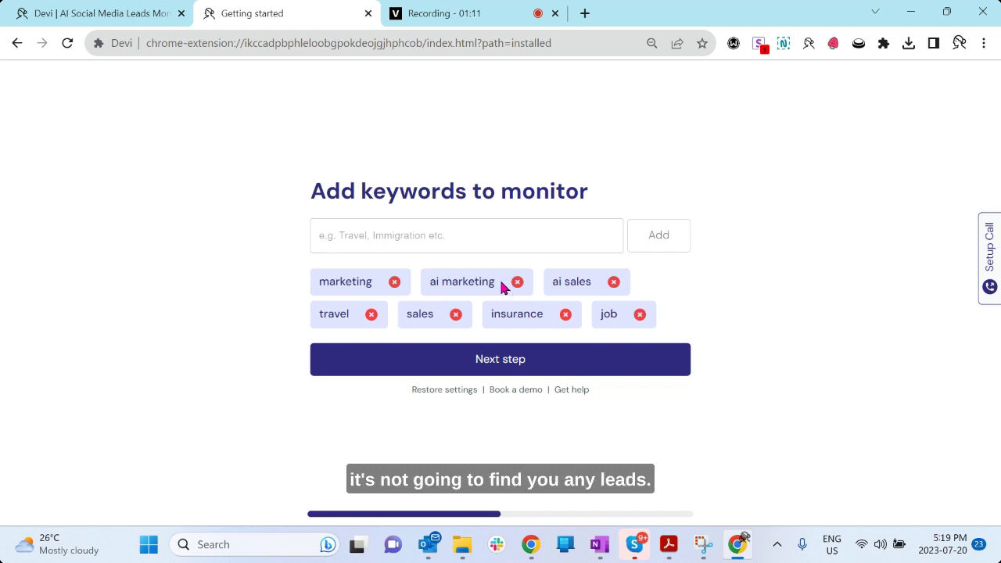
Step: Accept the seven suggested keywords, including marketing, ai sales and travel
{"action": "left_click", "coordinate": [487, 363]}
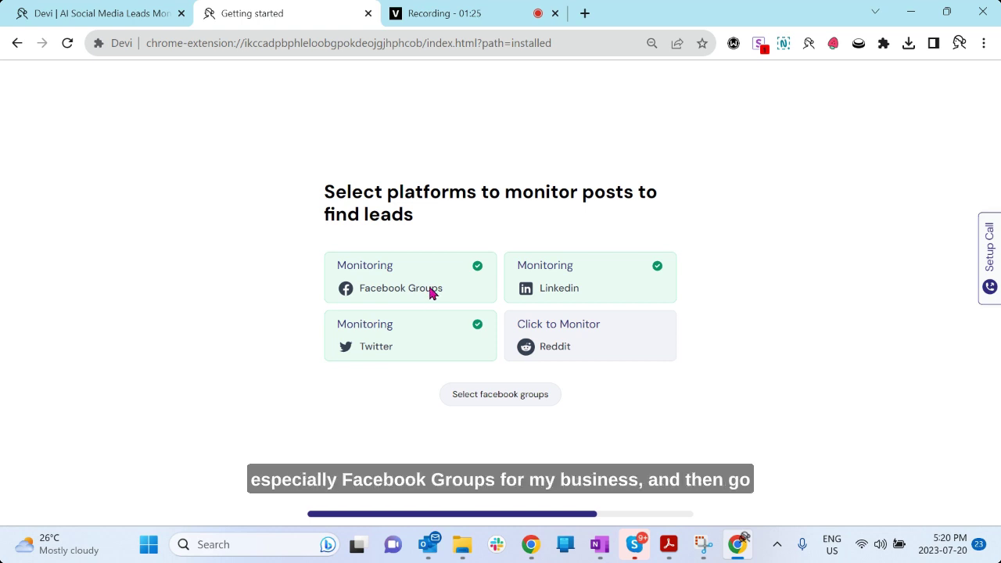
Step: Load the list of joined Facebook groups available for monitoring
{"action": "left_click", "coordinate": [481, 396]}
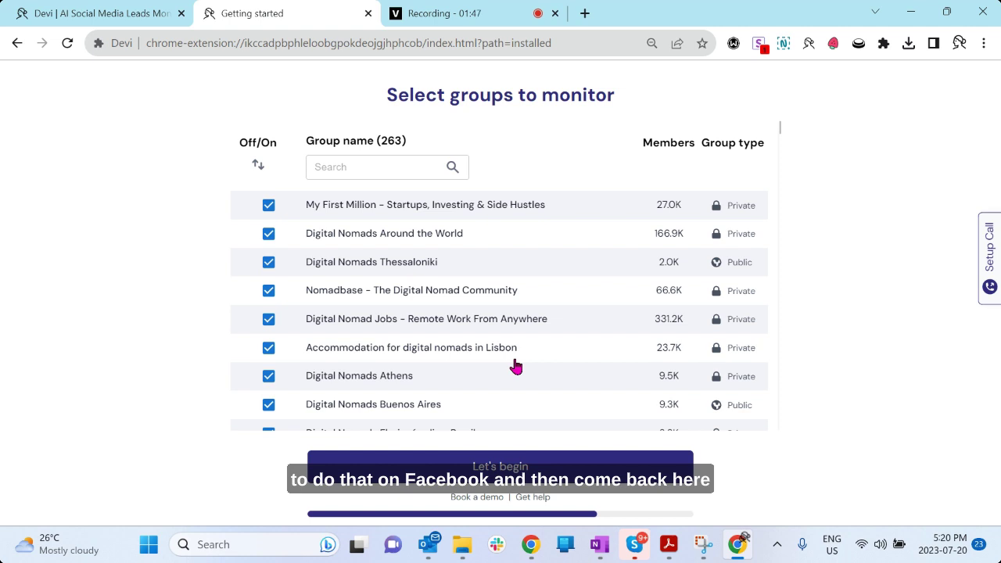
Step: Tick Digital Nomads Bali in the group list and finish setup with Let's begin
{"action": "scroll", "coordinate": [516, 366], "scroll_direction": "down", "scroll_amount": 3}
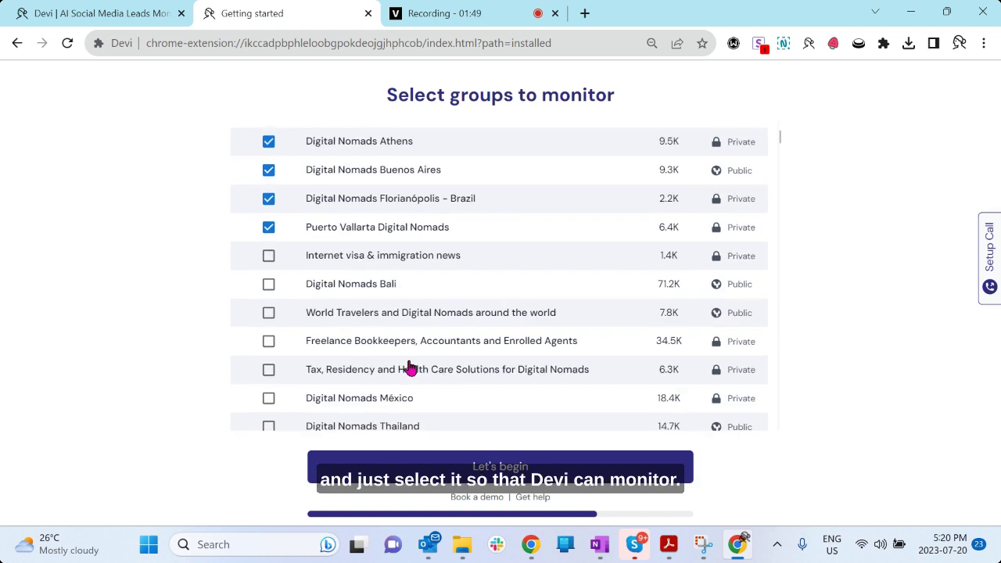
{"action": "left_click", "coordinate": [270, 285]}
{"action": "left_click", "coordinate": [622, 468]}
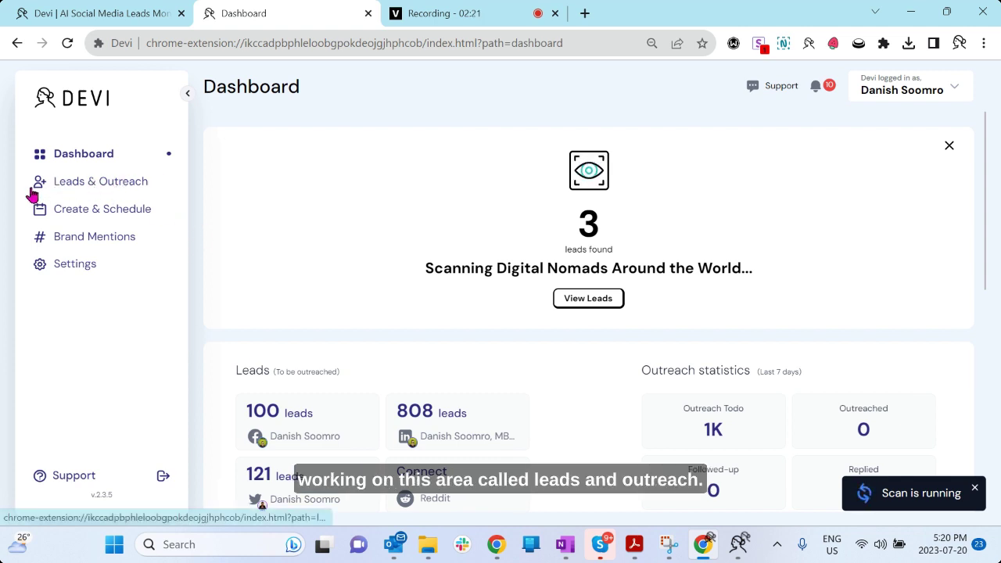
Step: Show the Facebook Groups leads list and collapse the sidebar to icons only
{"action": "left_click", "coordinate": [95, 187]}
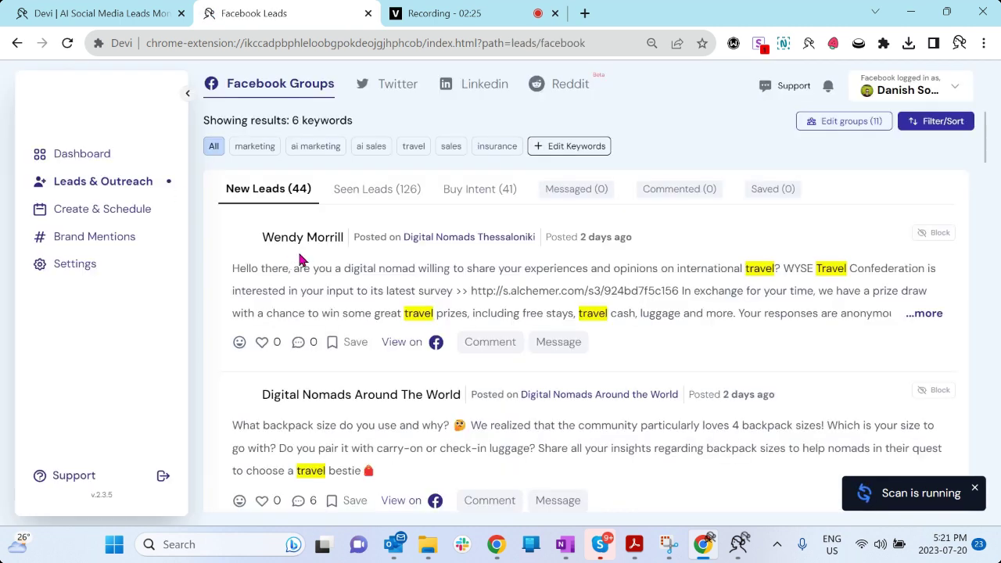
{"action": "left_click", "coordinate": [186, 96]}
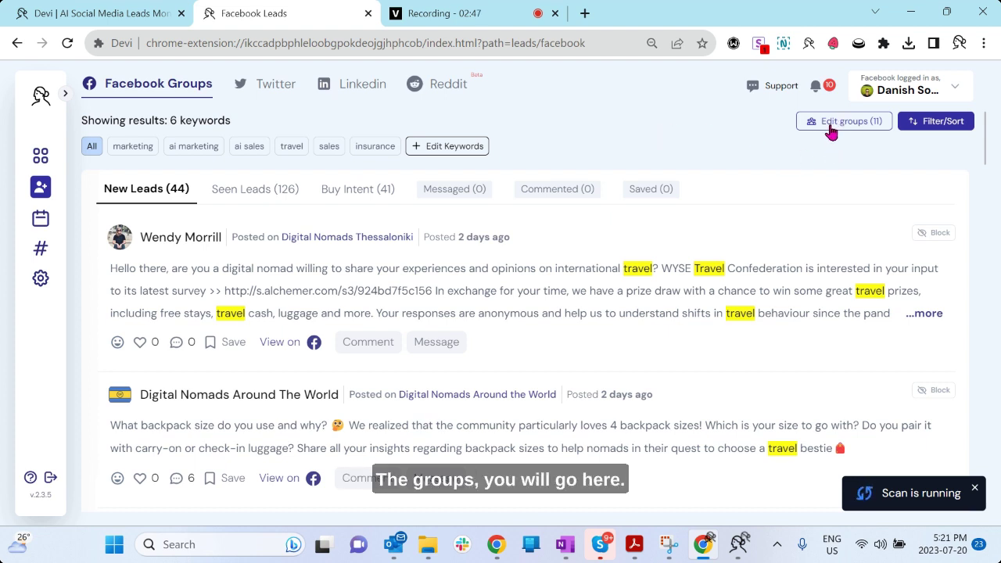
{"action": "left_click", "coordinate": [935, 127]}
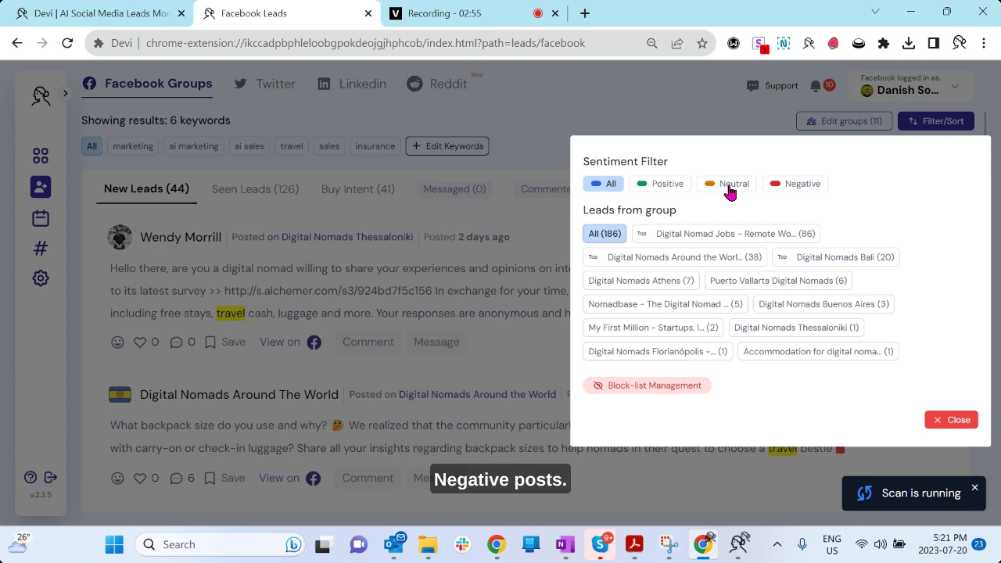
{"action": "left_click", "coordinate": [950, 422]}
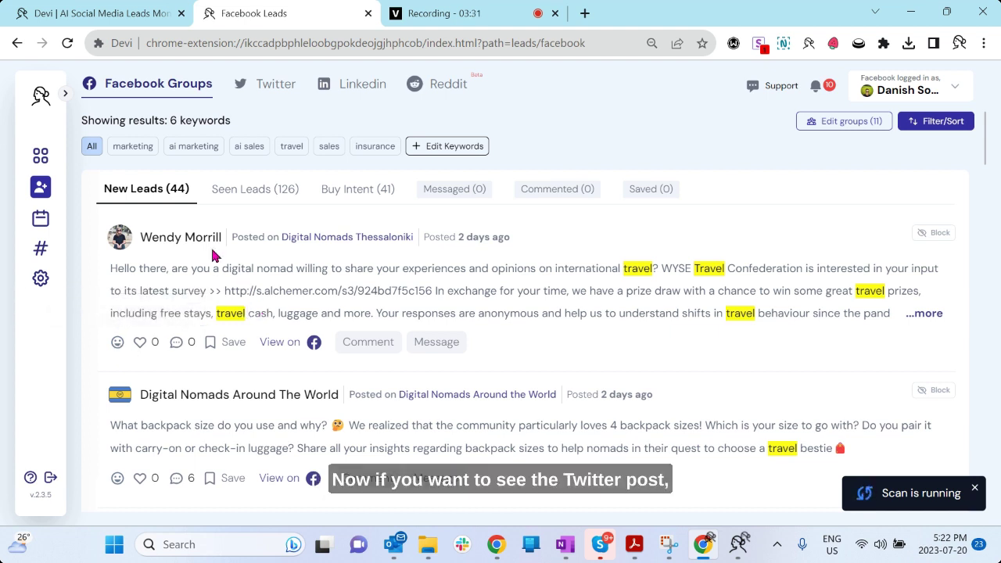
{"action": "left_click", "coordinate": [268, 86]}
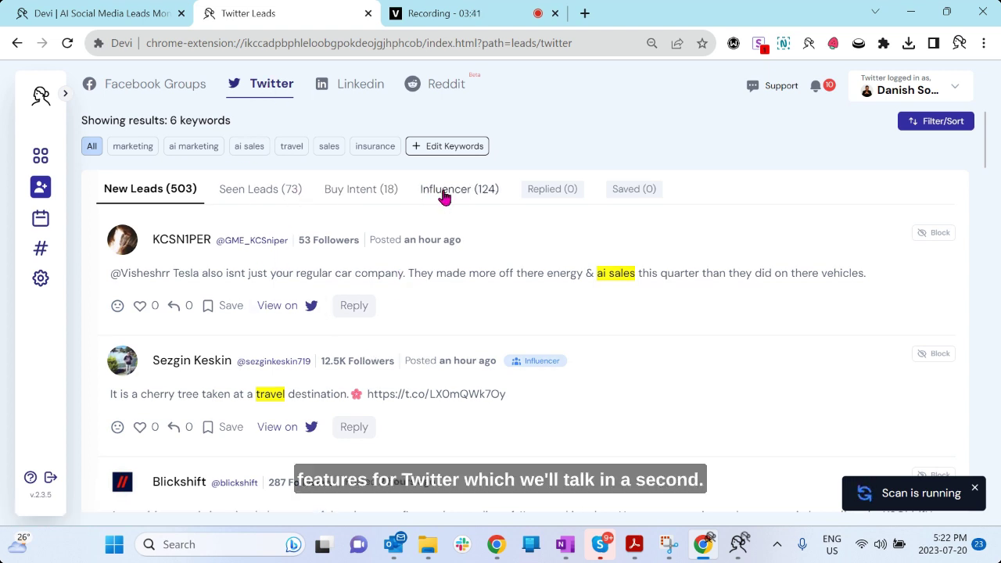
{"action": "left_click", "coordinate": [336, 92]}
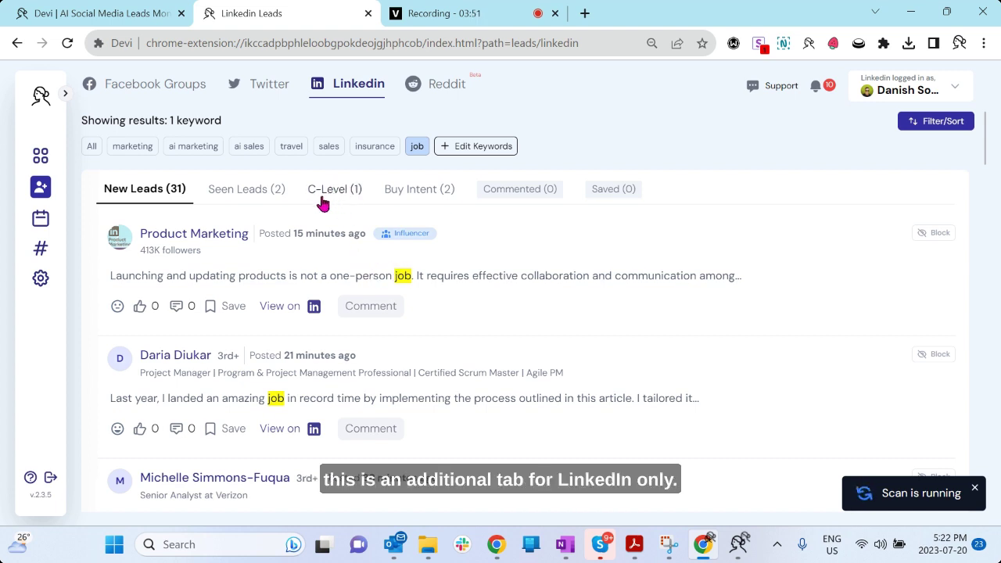
{"action": "left_click", "coordinate": [169, 87]}
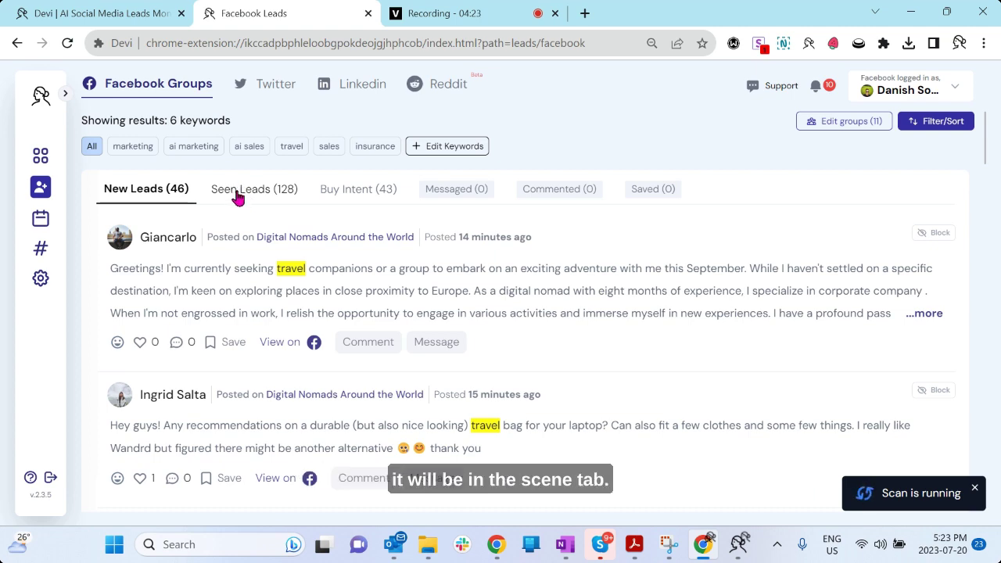
Step: Browse the Seen Leads and Buy Intent tabs, highlighting the keyword travel in the first post
{"action": "left_click", "coordinate": [238, 194]}
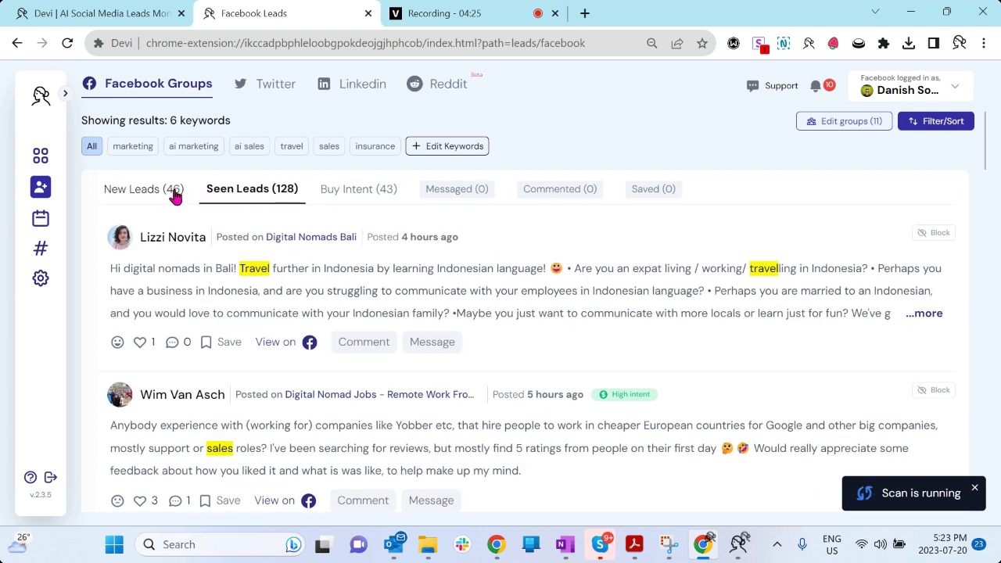
{"action": "left_click", "coordinate": [174, 194]}
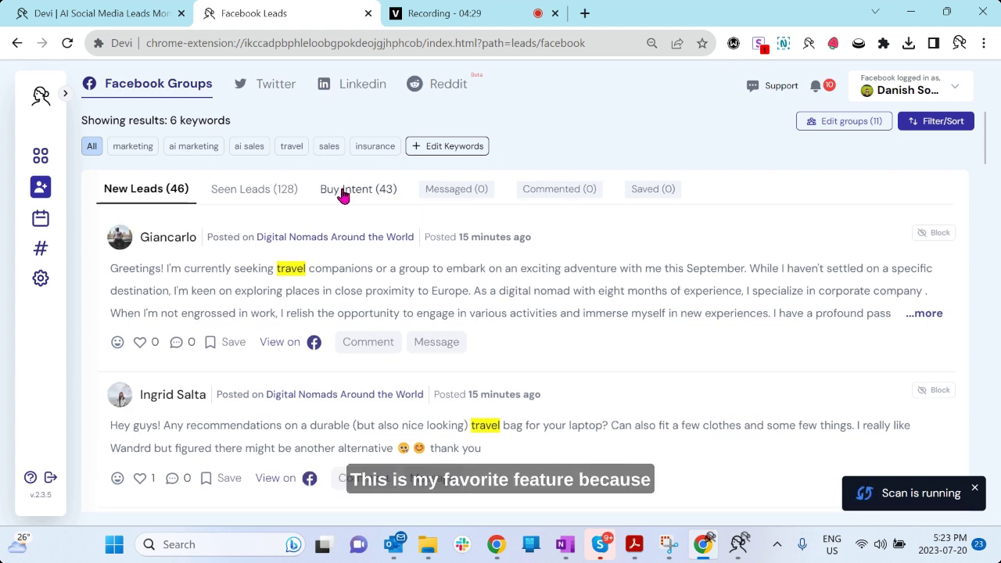
{"action": "left_click", "coordinate": [348, 196]}
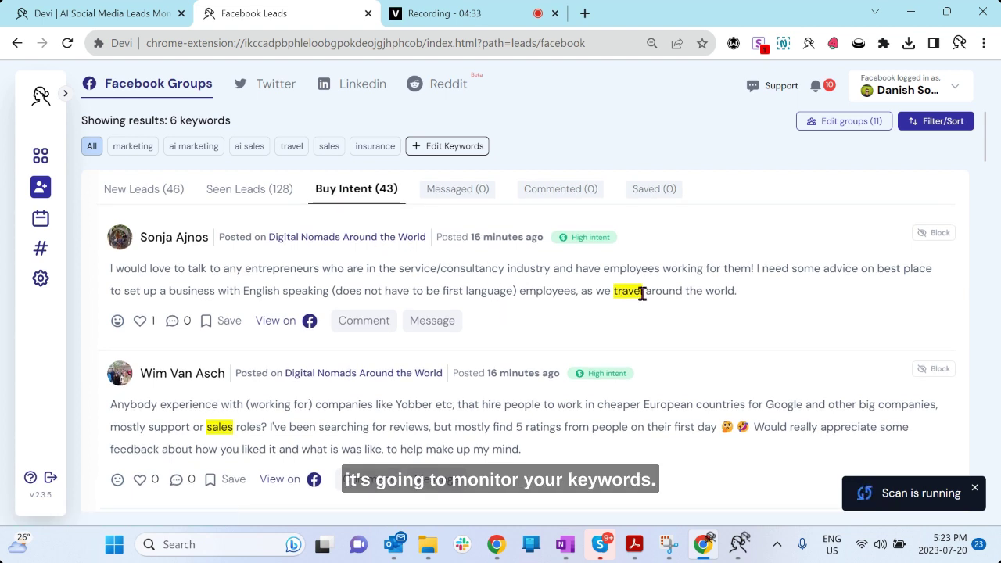
{"action": "left_click_drag", "start_coordinate": [646, 291], "coordinate": [612, 291]}
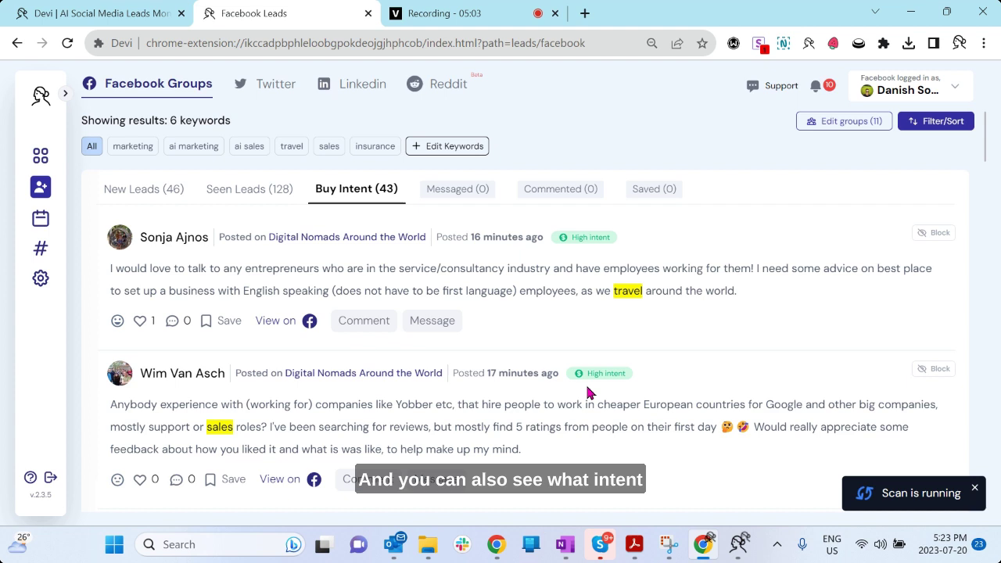
{"action": "mouse_move", "coordinate": [601, 373]}
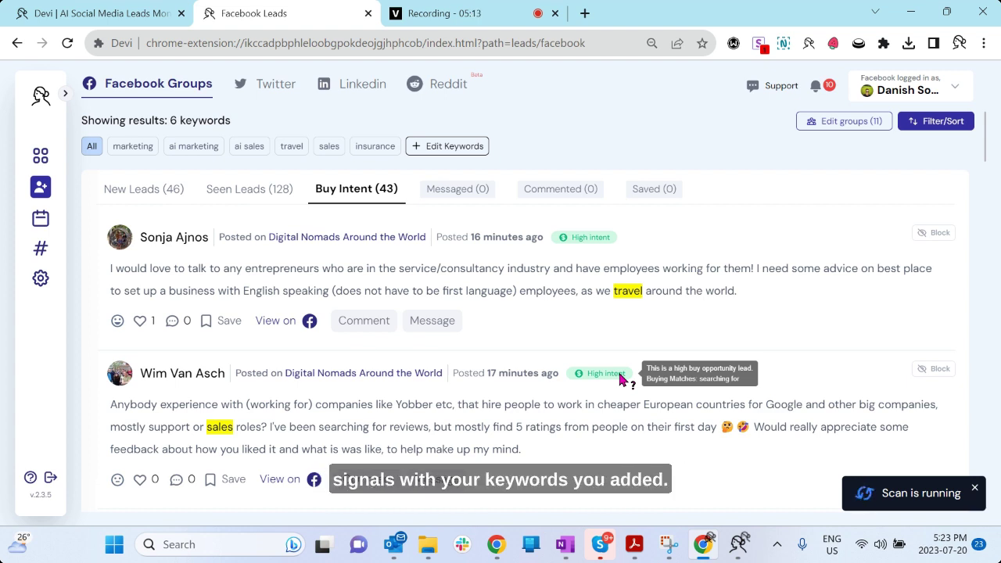
{"action": "left_click_drag", "start_coordinate": [646, 291], "coordinate": [613, 286]}
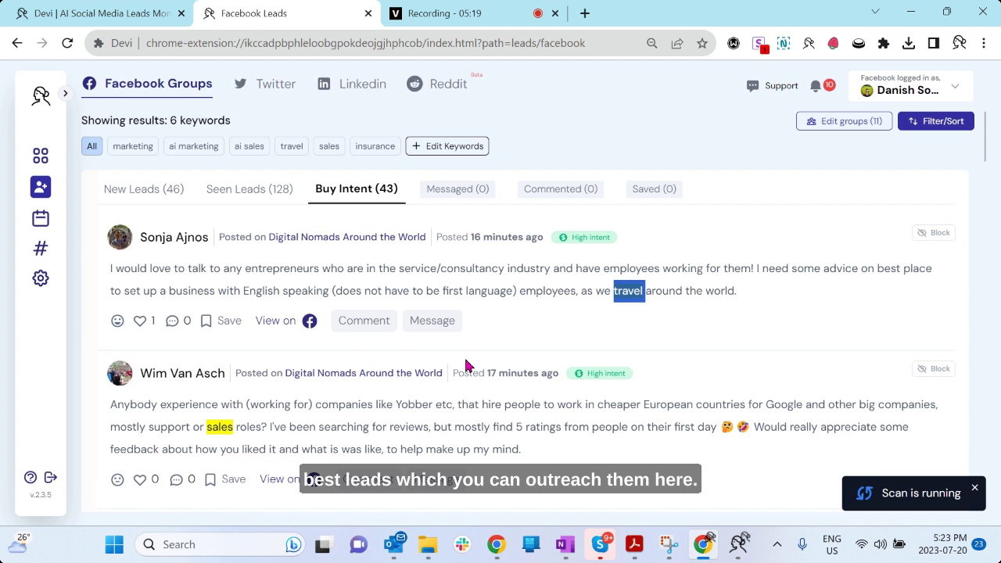
Step: Check the Messaged, Commented and Saved tabs, then filter New Leads to the keyword sales
{"action": "left_click", "coordinate": [464, 193]}
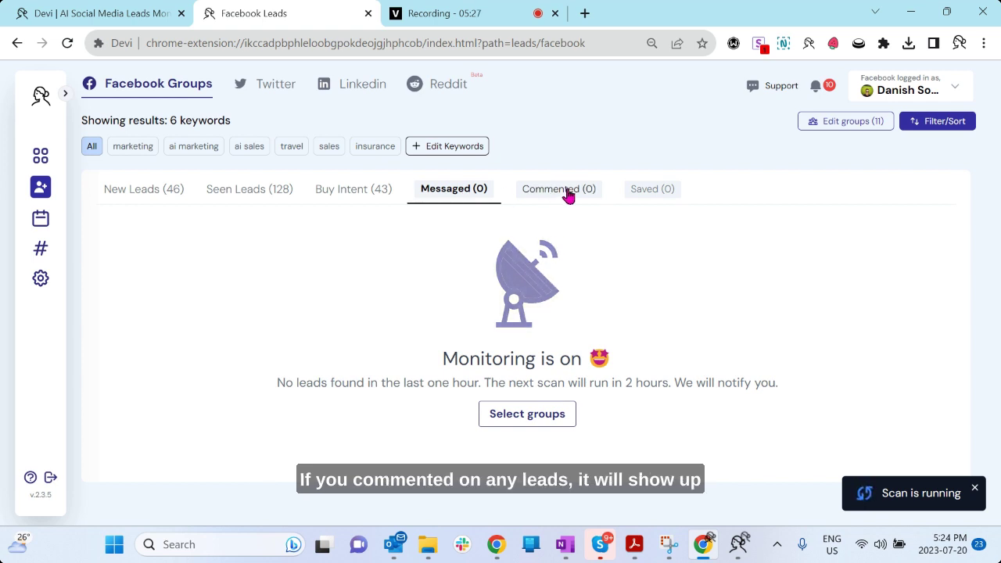
{"action": "left_click", "coordinate": [569, 194]}
{"action": "left_click", "coordinate": [661, 191]}
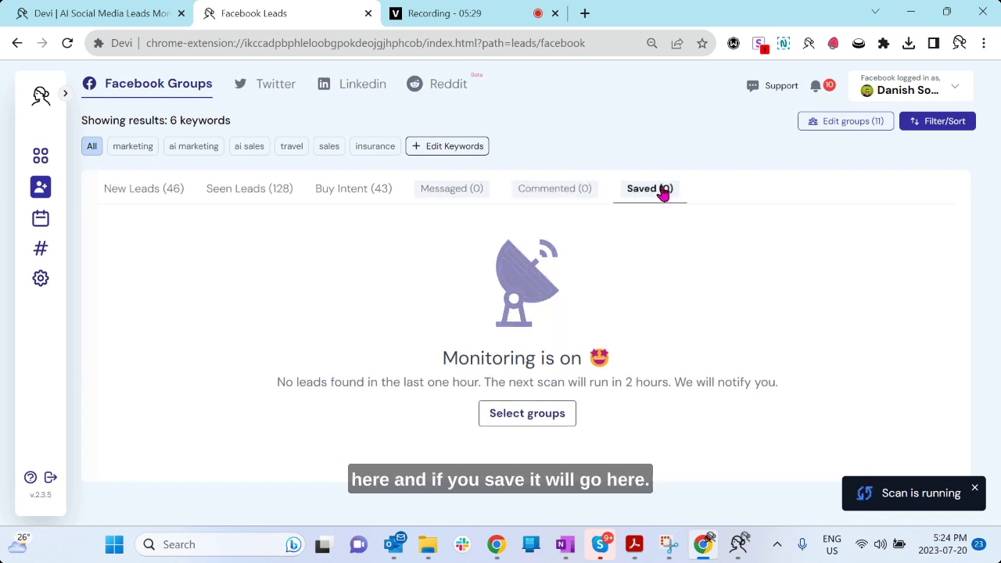
{"action": "left_click", "coordinate": [163, 193]}
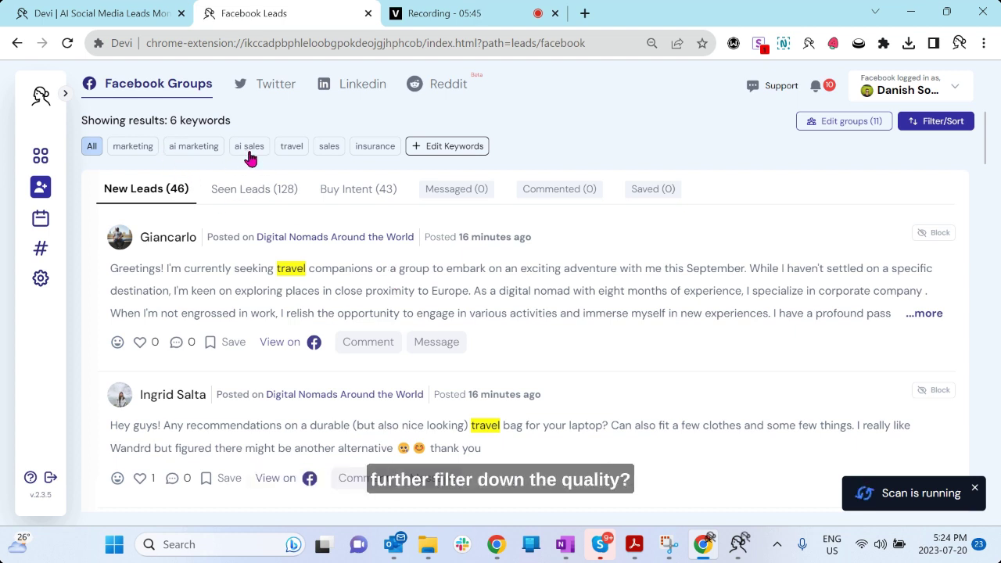
{"action": "left_click", "coordinate": [329, 146]}
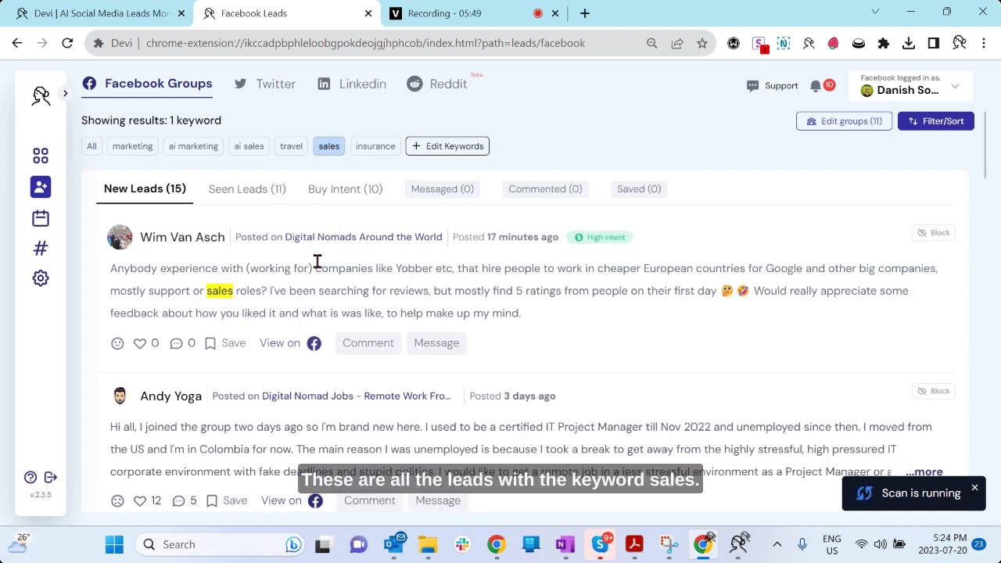
Step: Add travel to the sales filter and list the seen leads matching both keywords
{"action": "left_click_drag", "start_coordinate": [204, 291], "coordinate": [299, 283]}
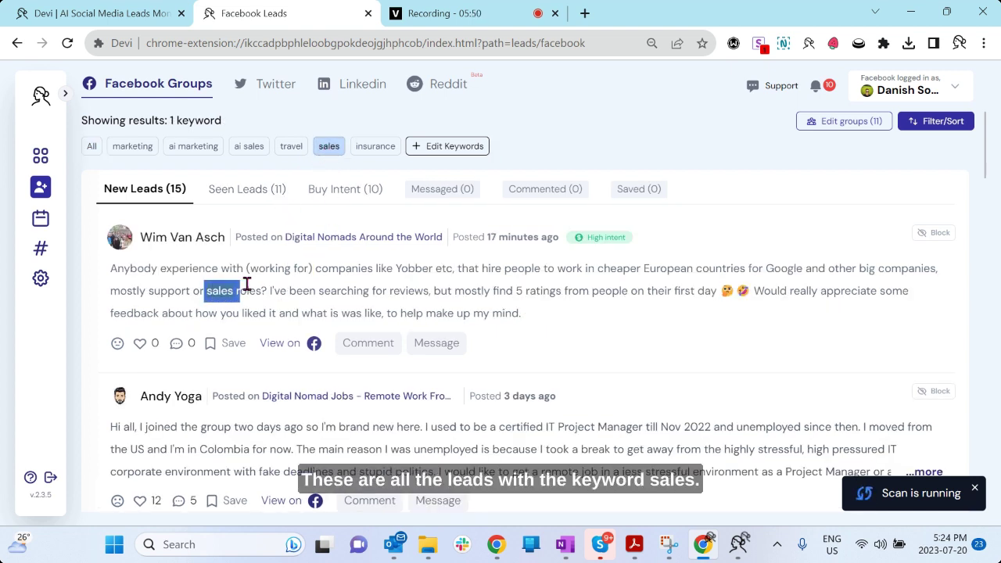
{"action": "left_click", "coordinate": [299, 285]}
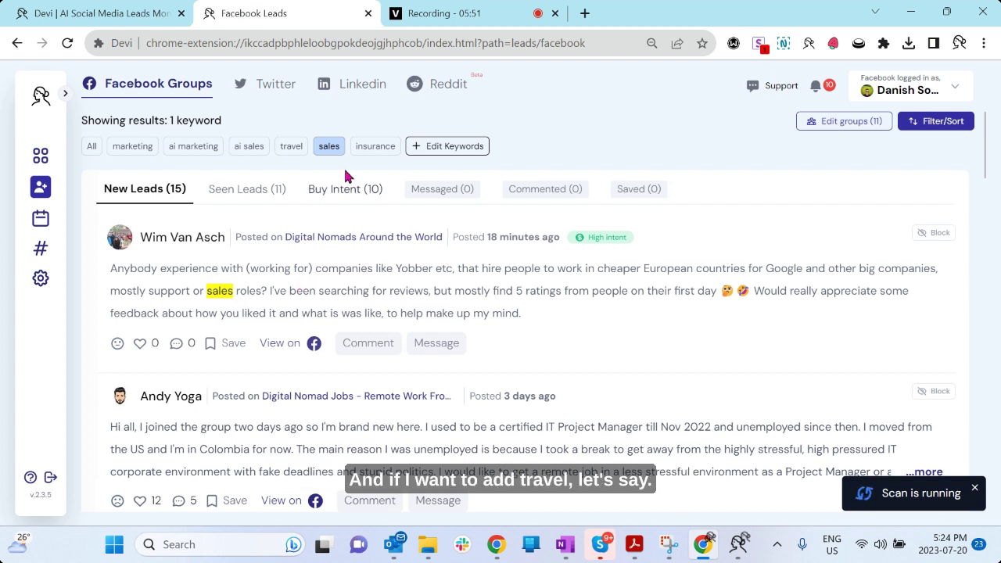
{"action": "left_click", "coordinate": [298, 150]}
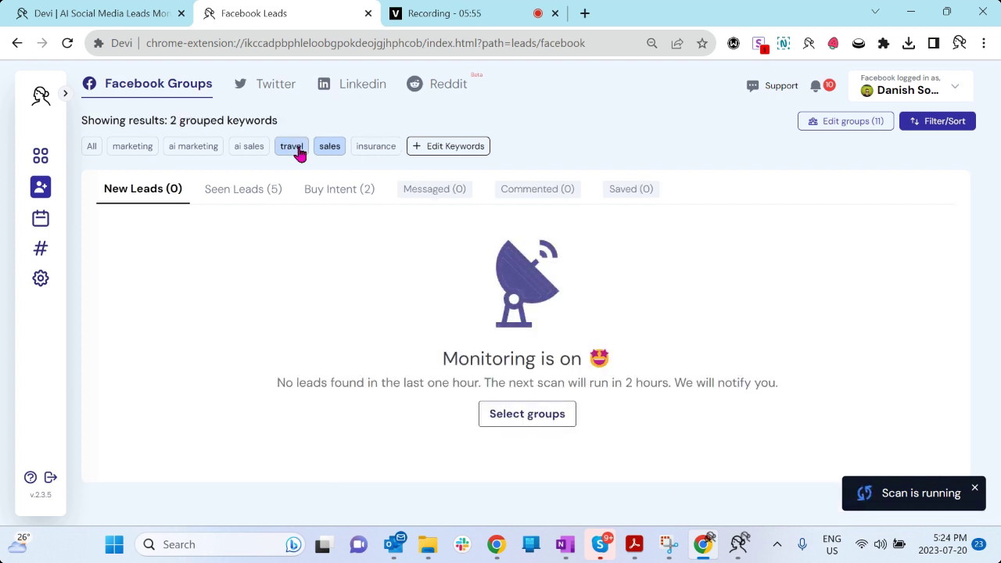
{"action": "left_click_drag", "start_coordinate": [170, 121], "coordinate": [286, 121]}
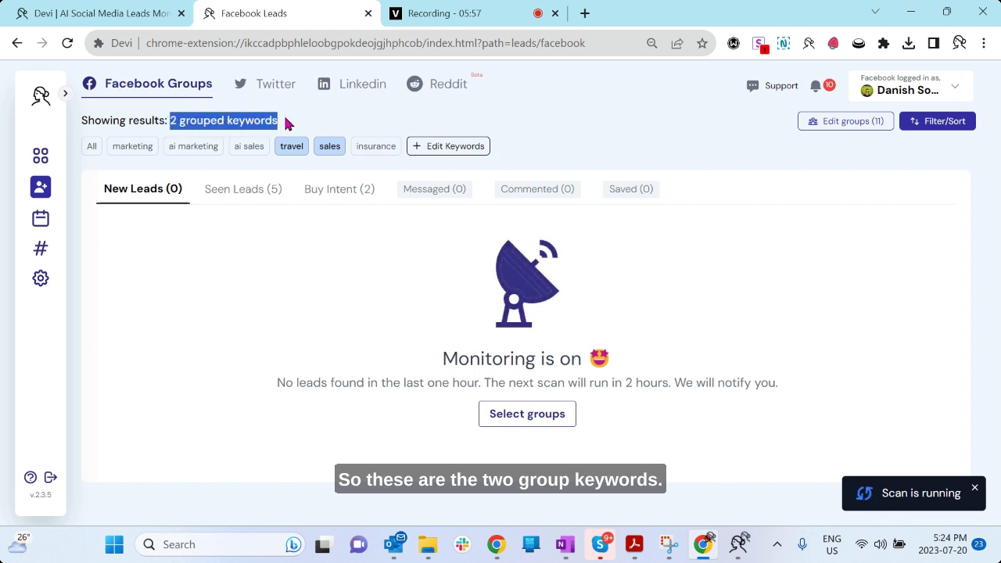
{"action": "left_click", "coordinate": [259, 194]}
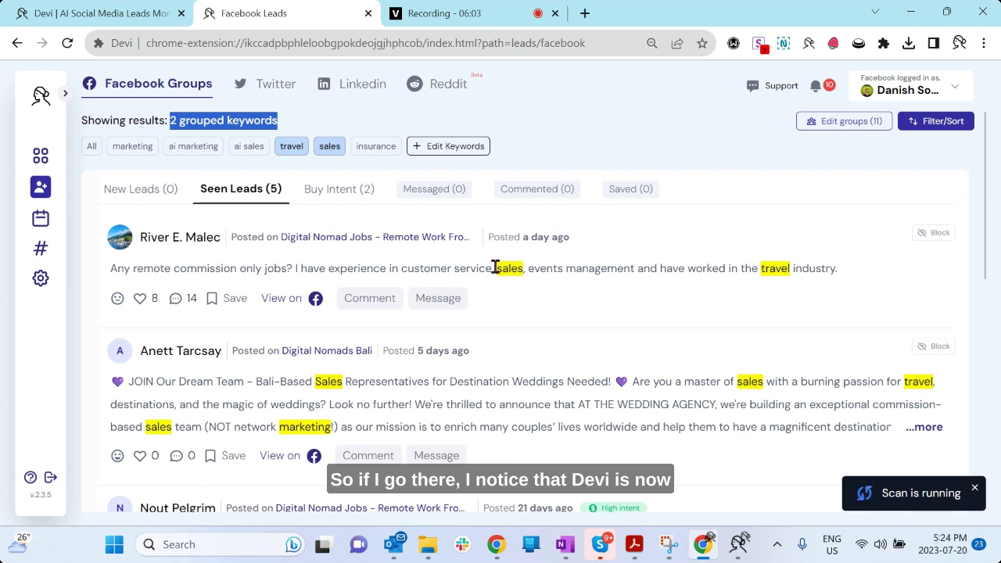
Step: Toggle insurance on and off, then clear travel and sales to show all six keywords
{"action": "left_click_drag", "start_coordinate": [493, 268], "coordinate": [530, 266]}
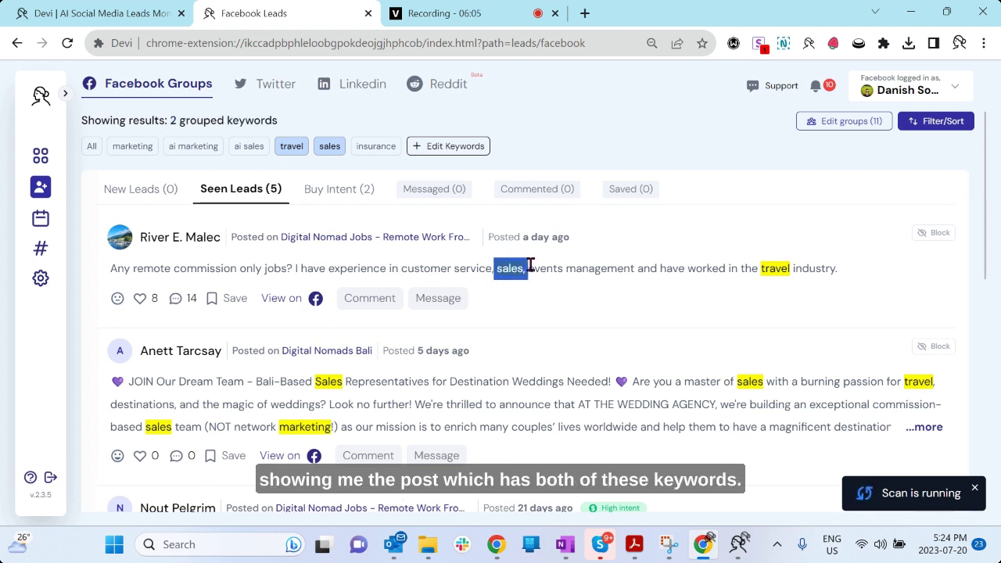
{"action": "left_click", "coordinate": [530, 266]}
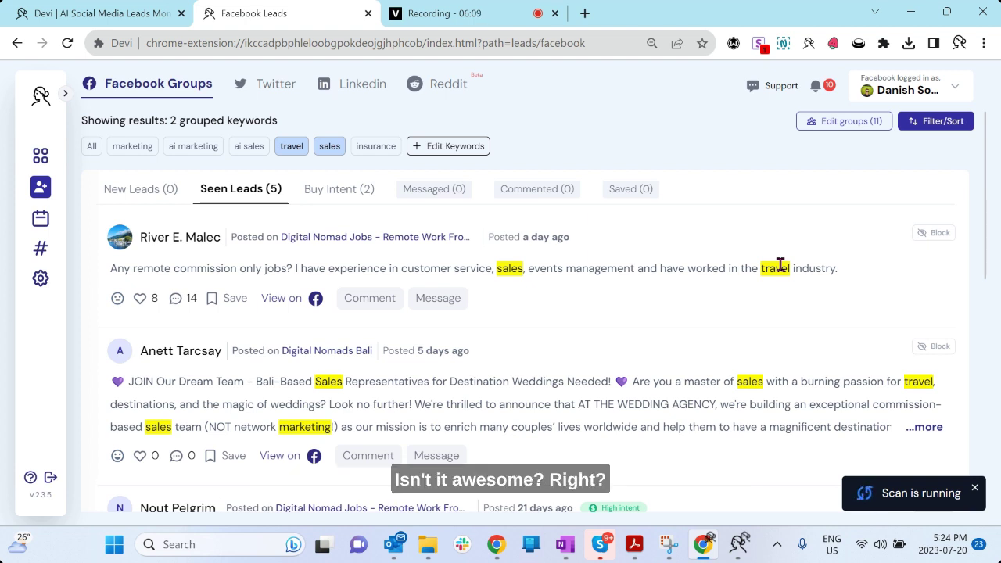
{"action": "left_click", "coordinate": [371, 149]}
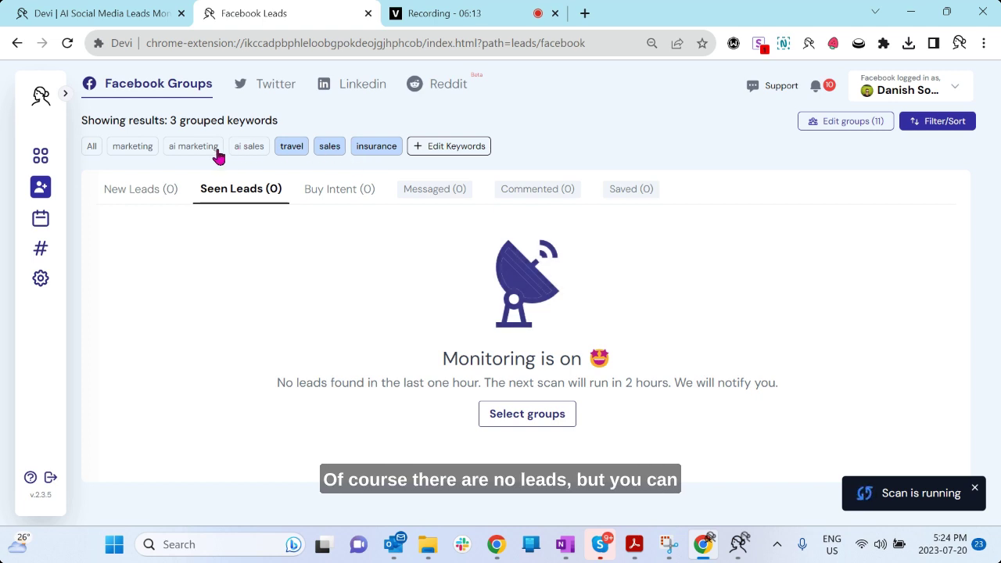
{"action": "left_click", "coordinate": [371, 147]}
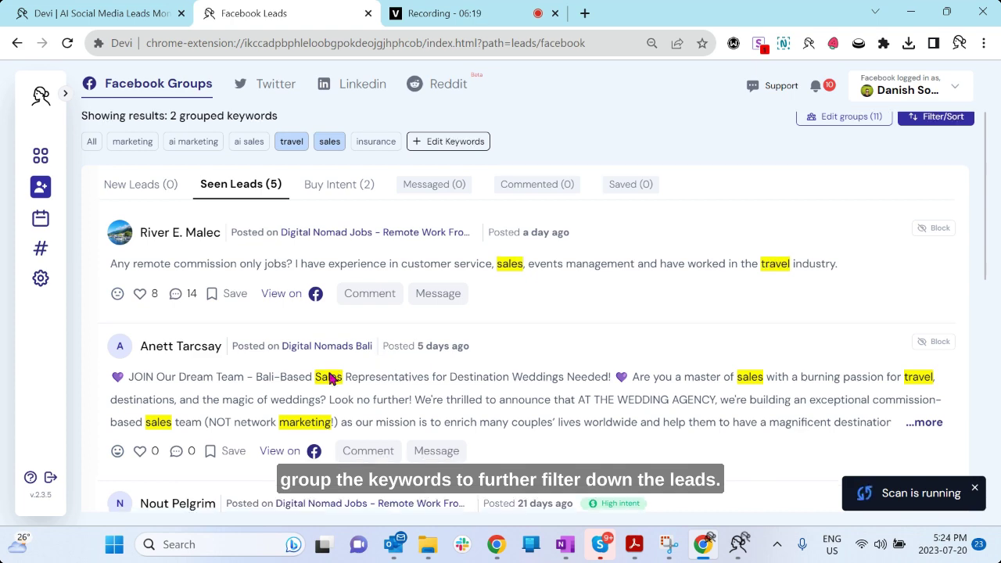
{"action": "scroll", "coordinate": [330, 377], "scroll_direction": "down", "scroll_amount": 1}
{"action": "scroll", "coordinate": [330, 379], "scroll_direction": "up", "scroll_amount": 1}
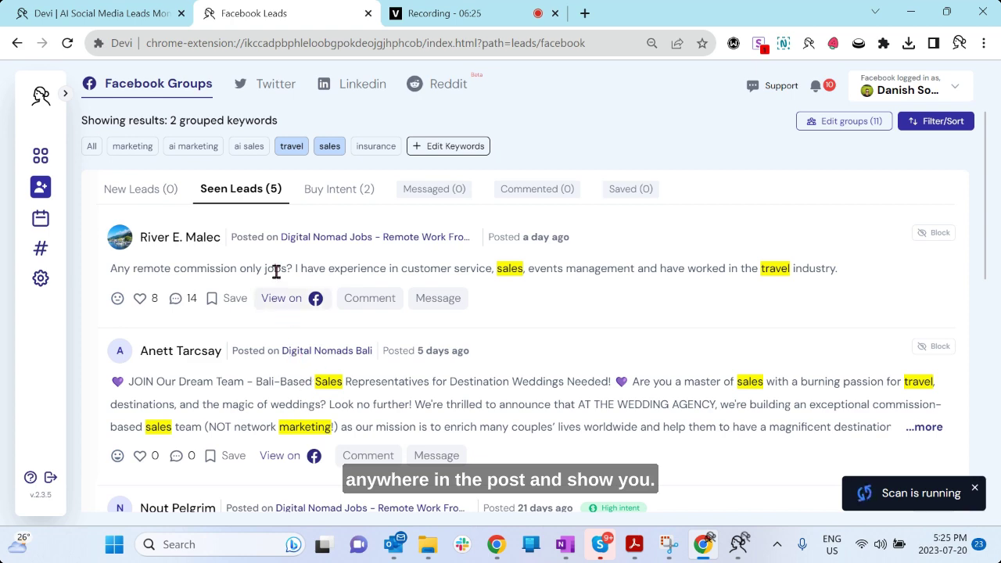
{"action": "left_click", "coordinate": [291, 152]}
{"action": "left_click", "coordinate": [328, 148]}
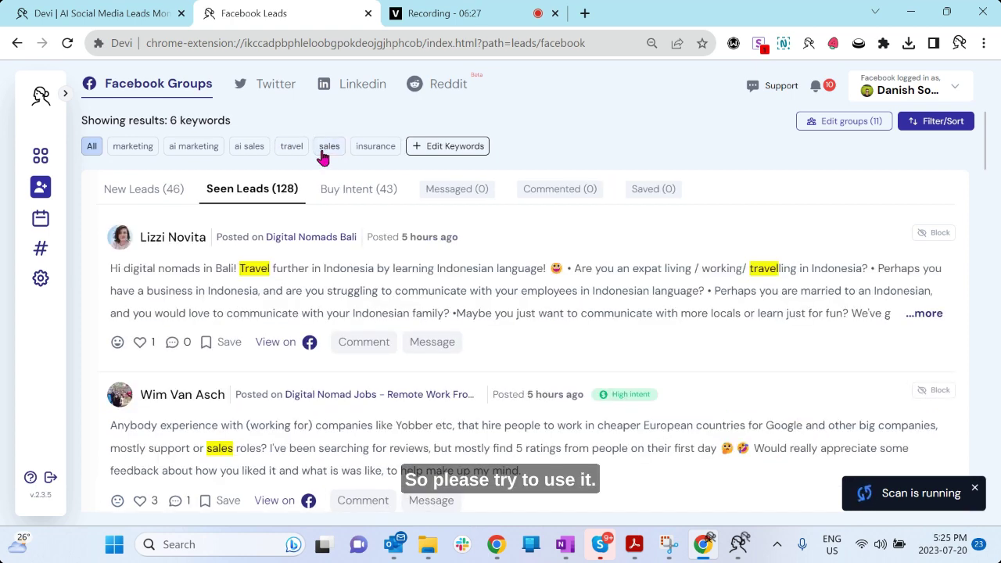
Step: From New Leads, open Settings > Leads Keywords showing seven keywords and excluded terms
{"action": "left_click", "coordinate": [169, 197]}
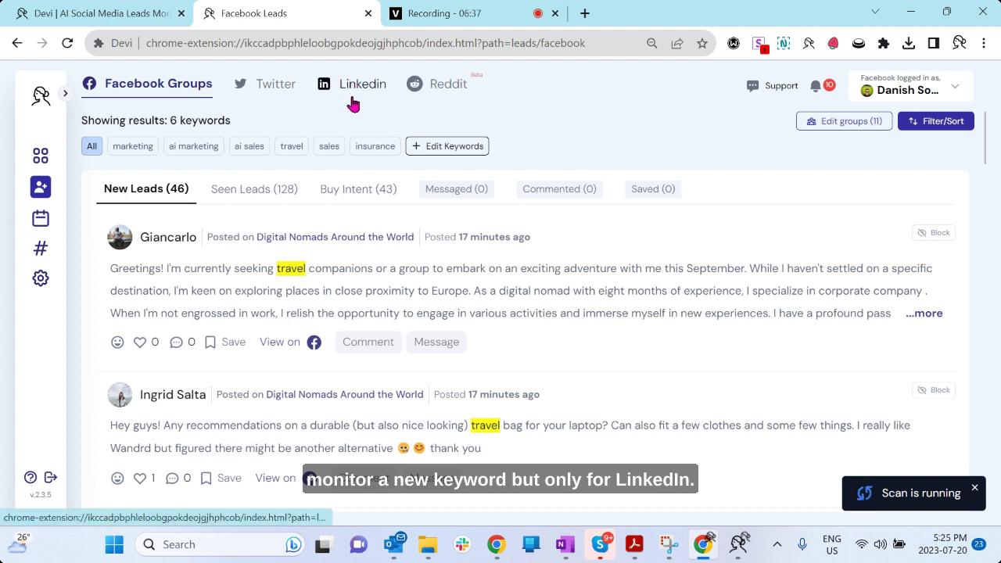
{"action": "left_click", "coordinate": [438, 152]}
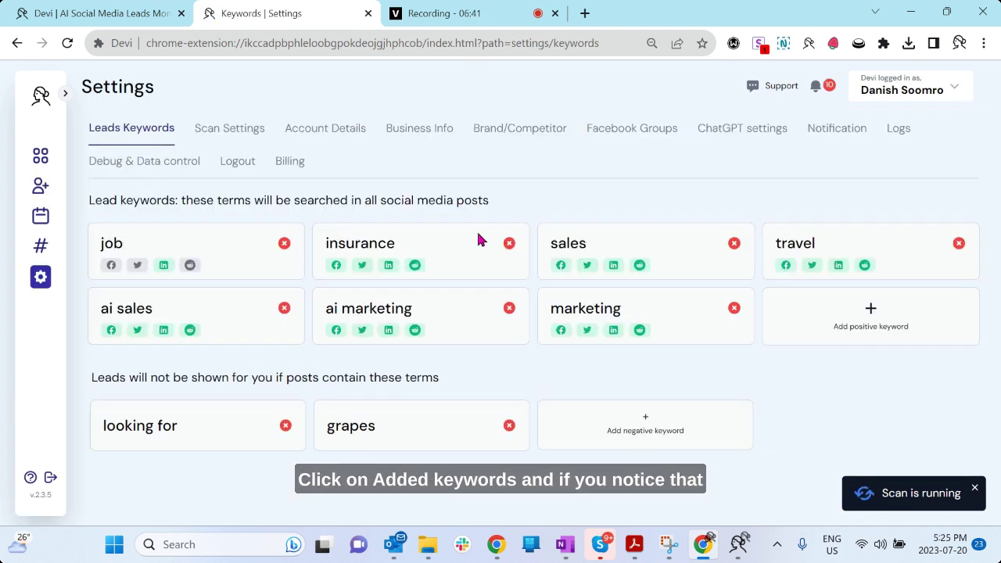
Step: Delete the job keyword and re-add job with Facebook, Twitter and Reddit unchecked
{"action": "left_click", "coordinate": [284, 243]}
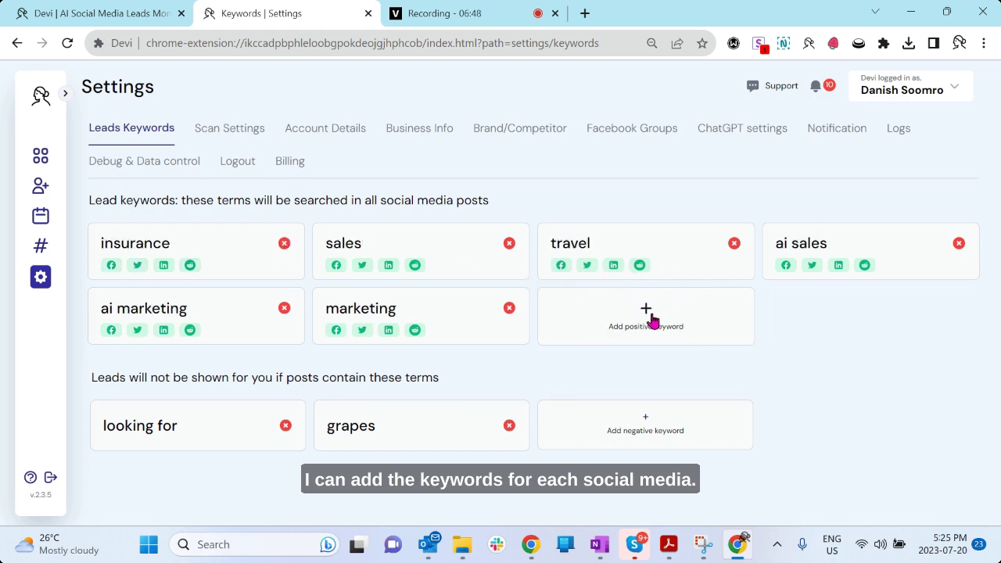
{"action": "left_click", "coordinate": [654, 321]}
{"action": "left_click", "coordinate": [584, 281]}
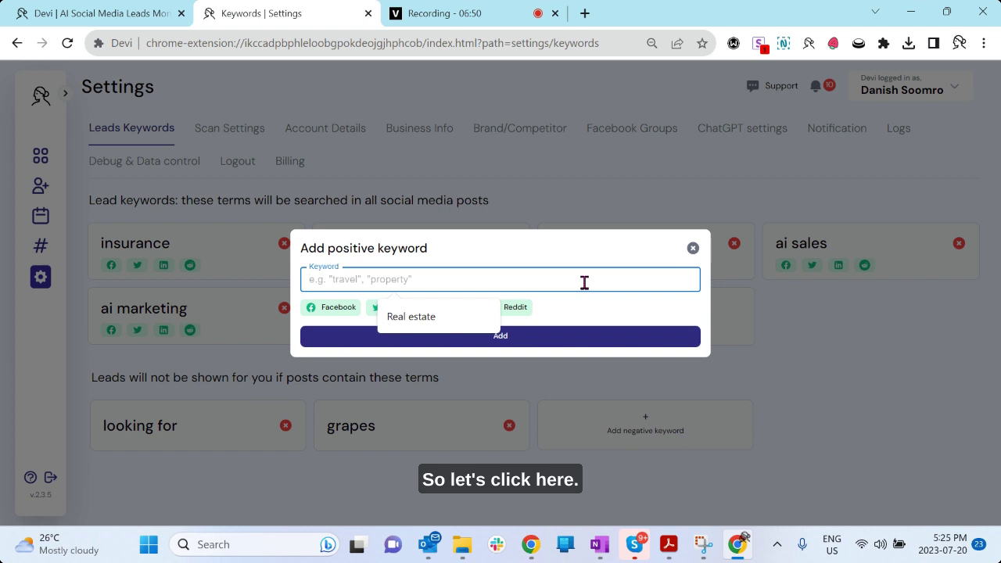
{"action": "type", "text": "job"}
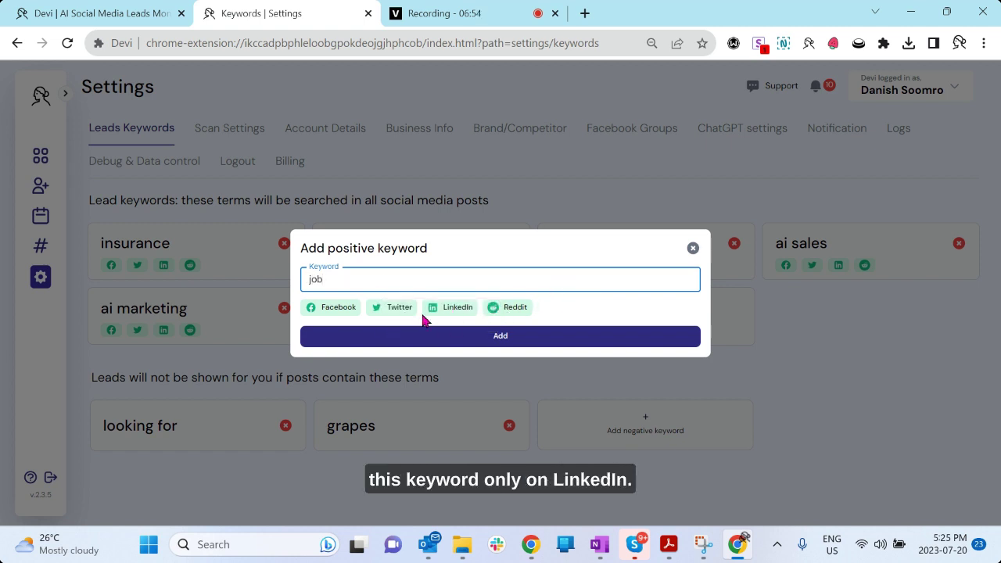
{"action": "left_click", "coordinate": [395, 313]}
{"action": "left_click", "coordinate": [324, 313]}
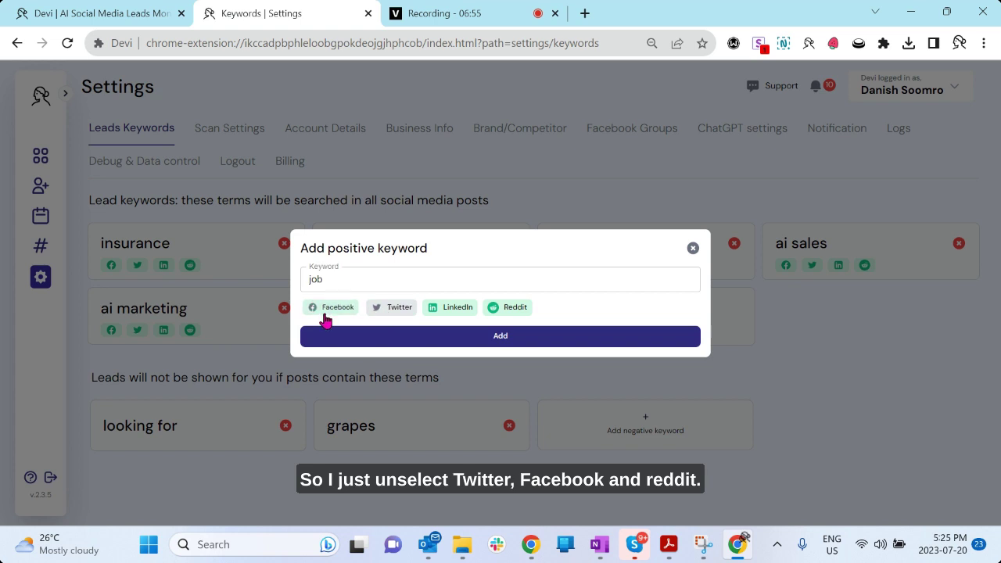
{"action": "left_click", "coordinate": [520, 311]}
{"action": "left_click", "coordinate": [498, 337]}
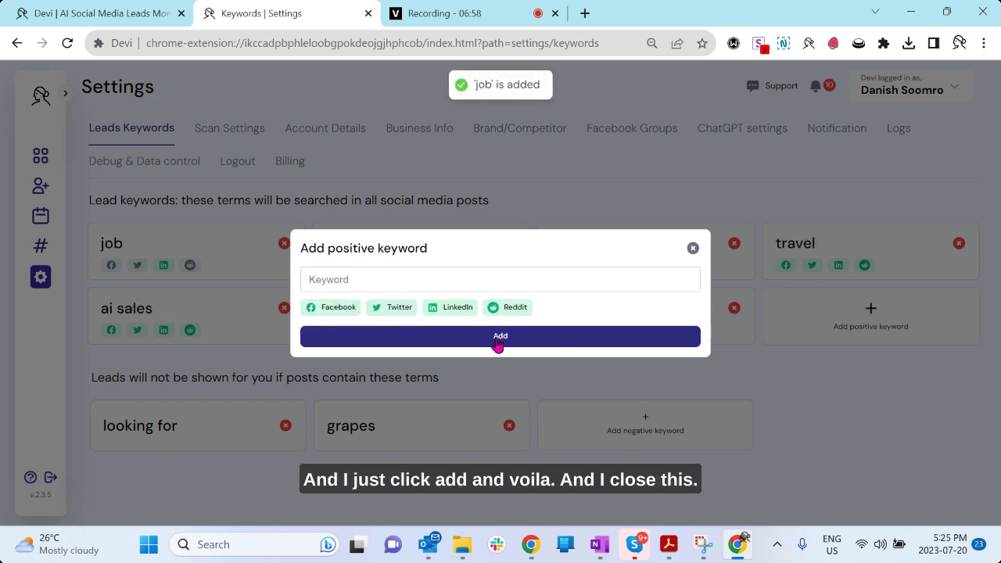
{"action": "left_click", "coordinate": [694, 248]}
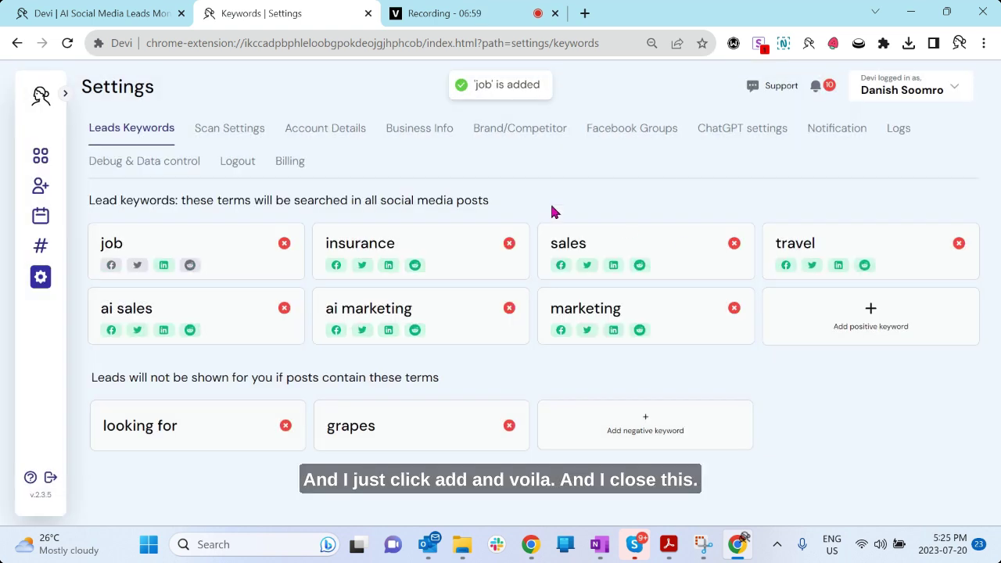
Step: Return to the leads list, compare LinkedIn and Facebook Groups leads, then show Twitter leads
{"action": "left_click", "coordinate": [40, 188]}
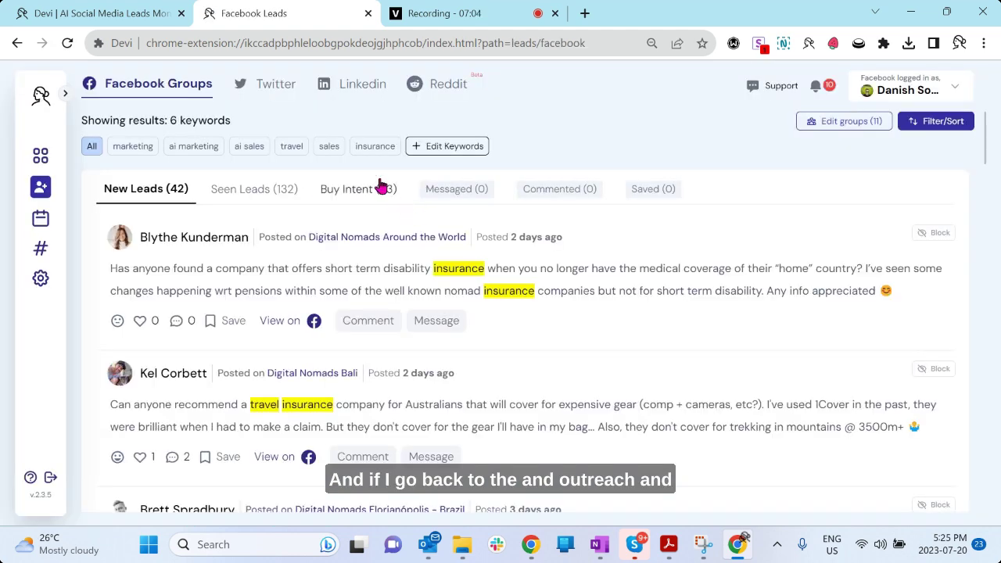
{"action": "left_click", "coordinate": [362, 83]}
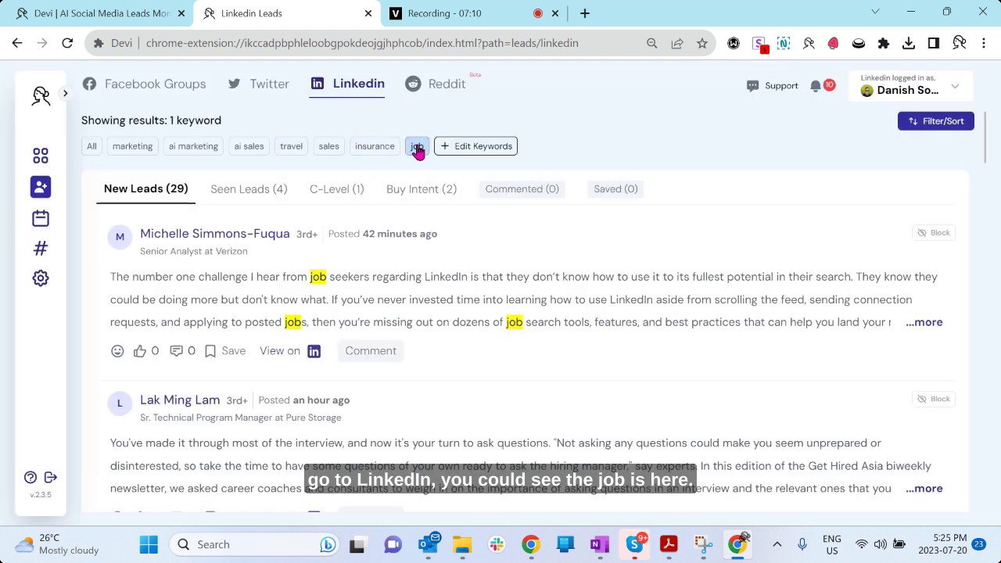
{"action": "left_click", "coordinate": [167, 86]}
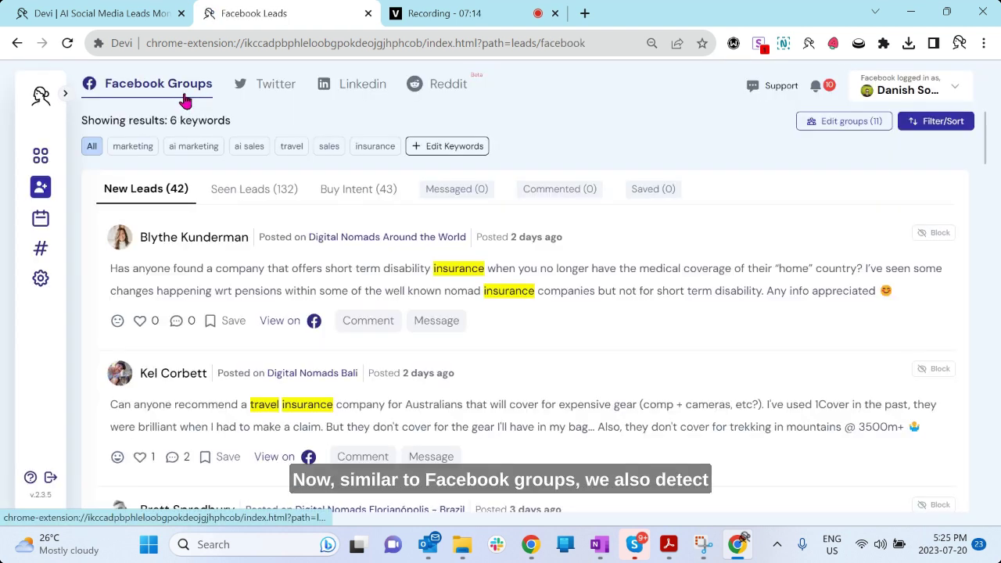
{"action": "left_click", "coordinate": [249, 93]}
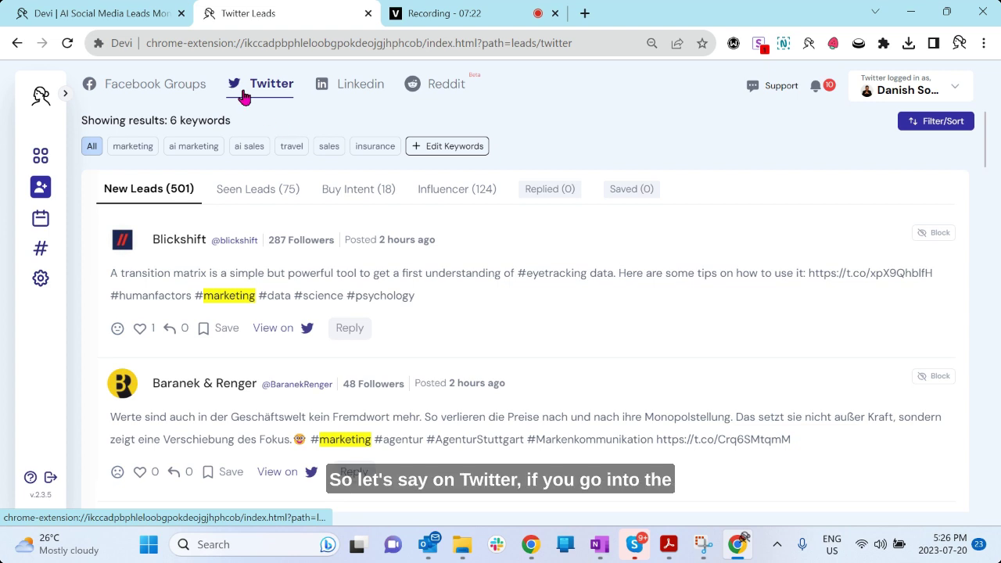
Step: Show Twitter's 124 influencer leads and highlight 'travel' in the first tweet
{"action": "left_click", "coordinate": [443, 200]}
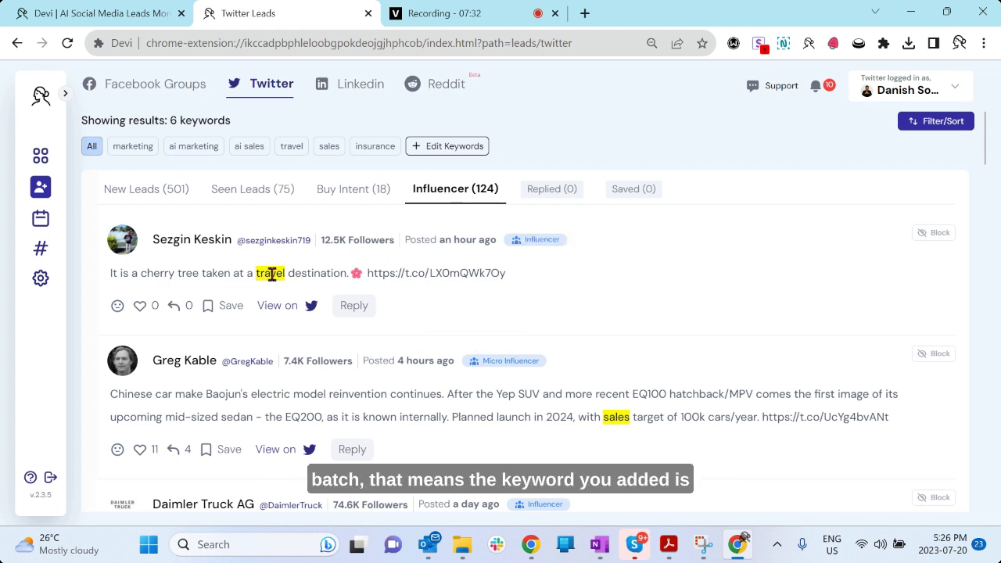
{"action": "left_click_drag", "start_coordinate": [287, 273], "coordinate": [255, 273]}
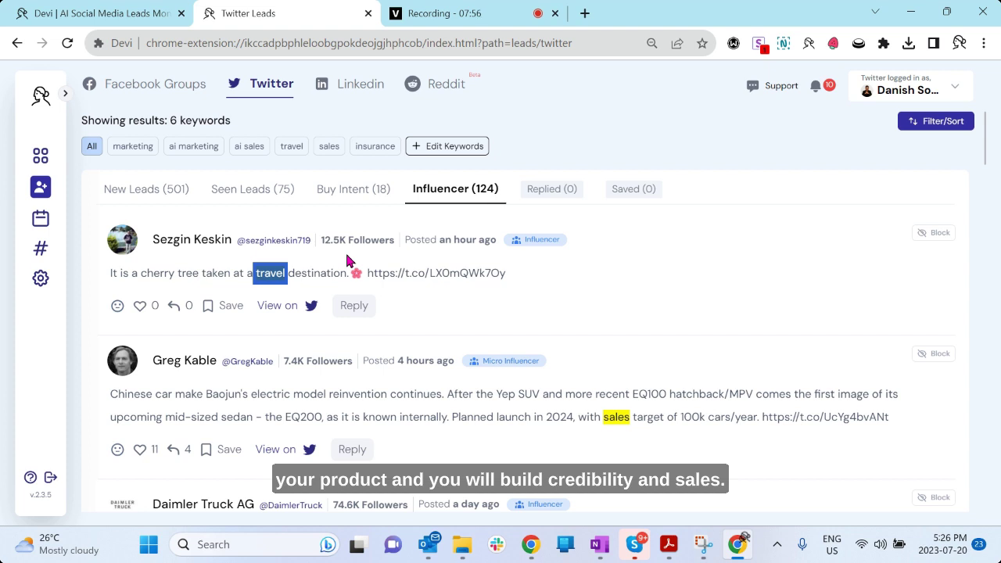
Step: Filter LinkedIn leads to C-Level, highlight 'job' in the top post, and show all keywords
{"action": "left_click", "coordinate": [356, 90]}
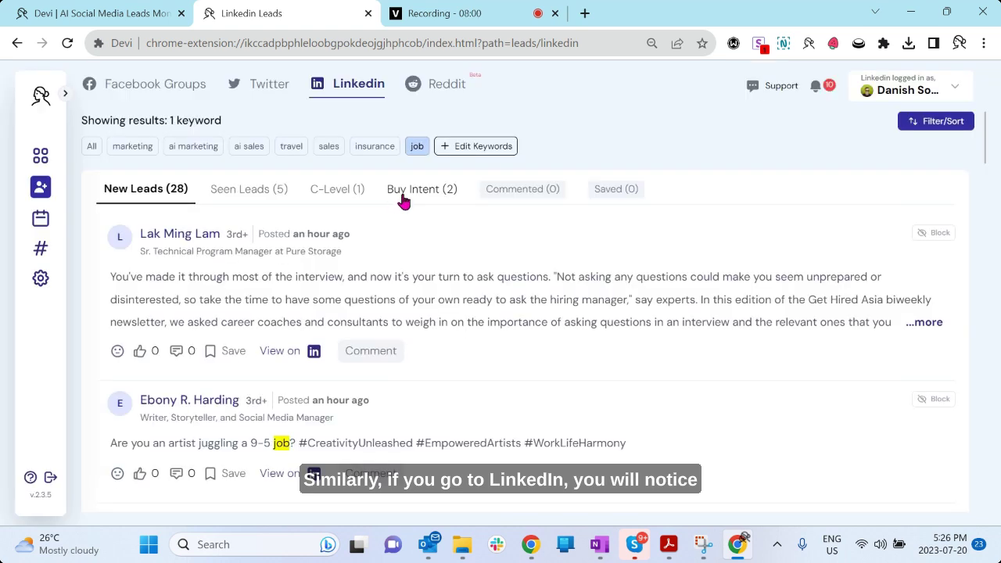
{"action": "left_click", "coordinate": [335, 197]}
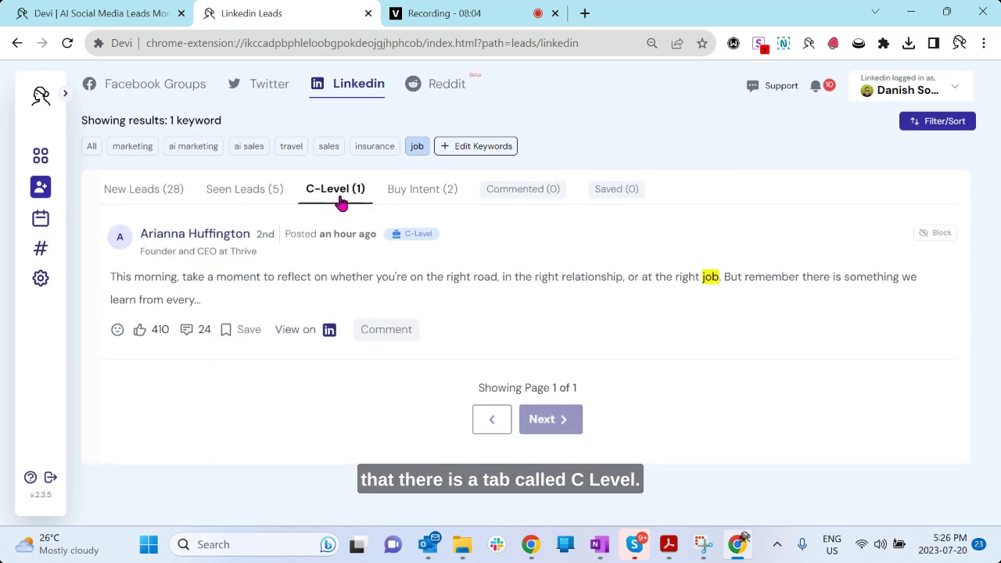
{"action": "left_click_drag", "start_coordinate": [722, 277], "coordinate": [702, 277]}
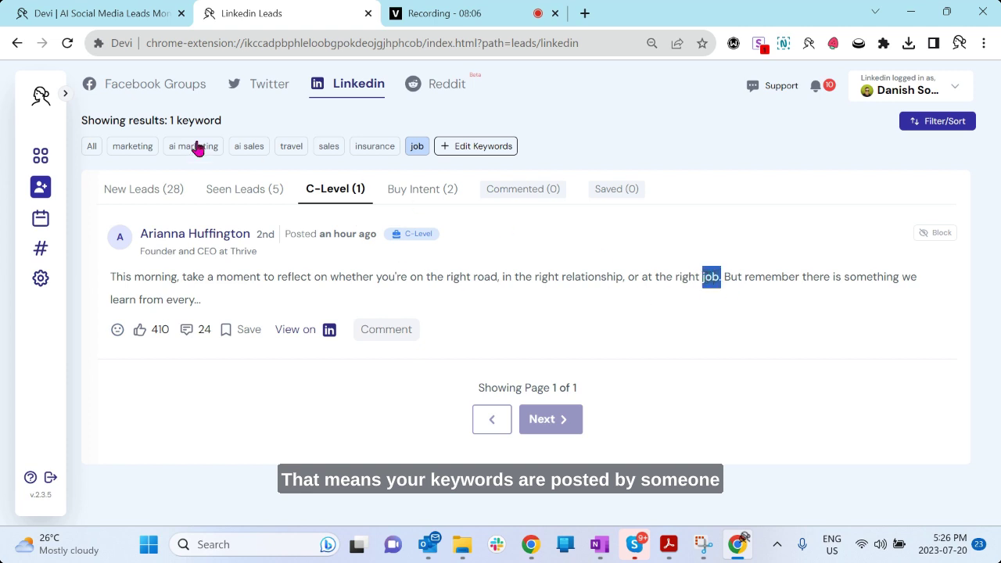
{"action": "left_click", "coordinate": [91, 146]}
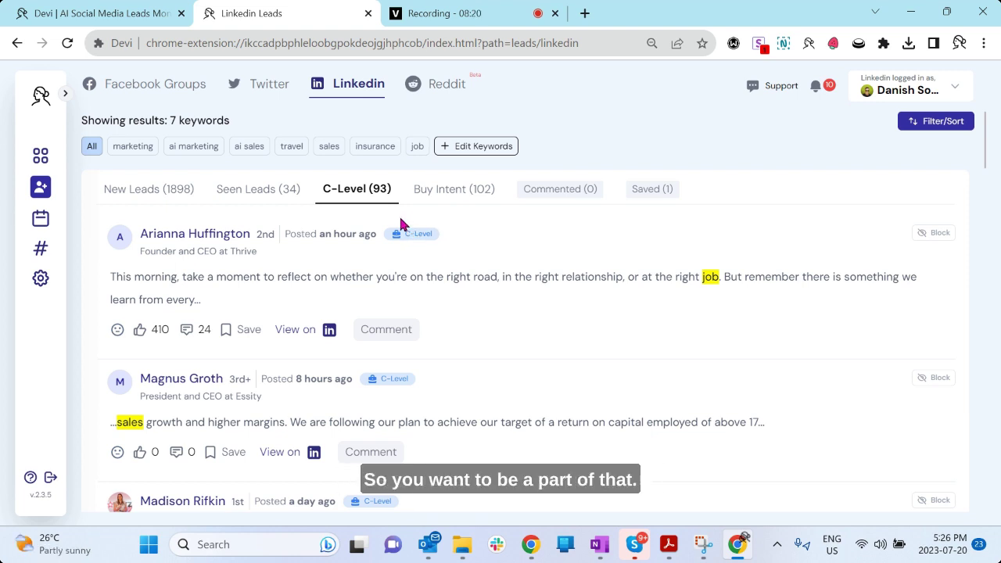
Step: Switch to Facebook Groups leads, expand the sidebar, and open the Create & Schedule drafts
{"action": "left_click", "coordinate": [135, 86]}
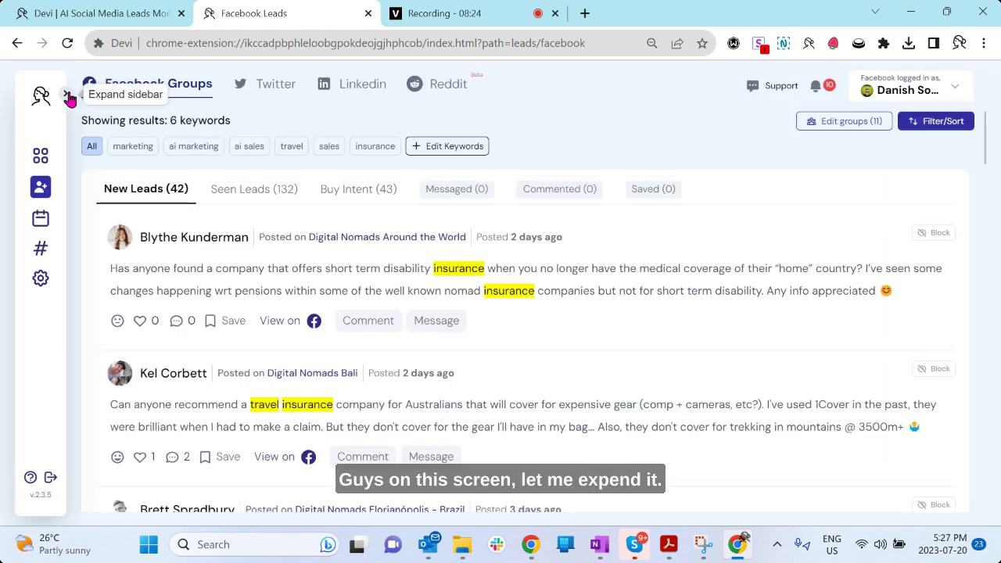
{"action": "left_click", "coordinate": [67, 94]}
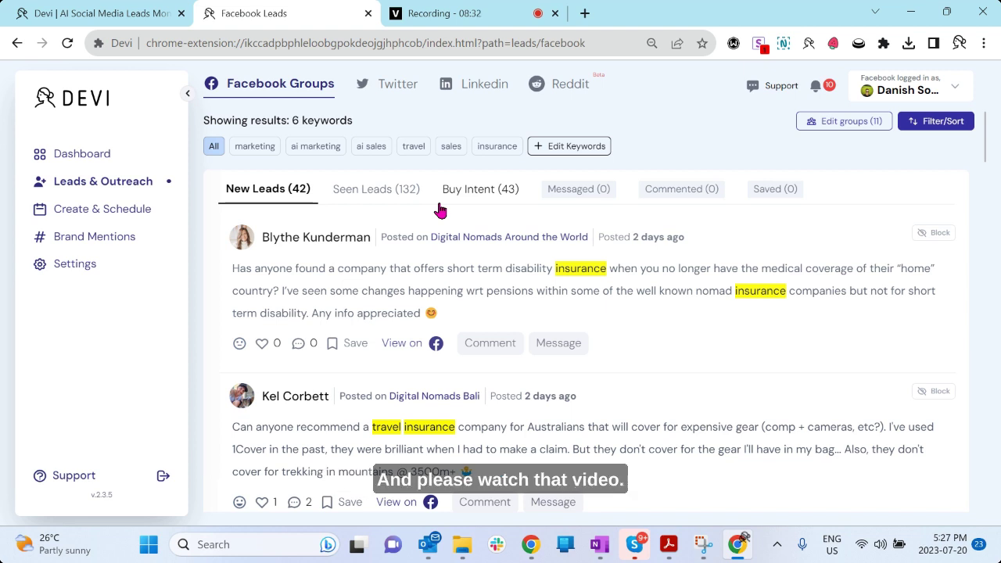
{"action": "left_click", "coordinate": [90, 217]}
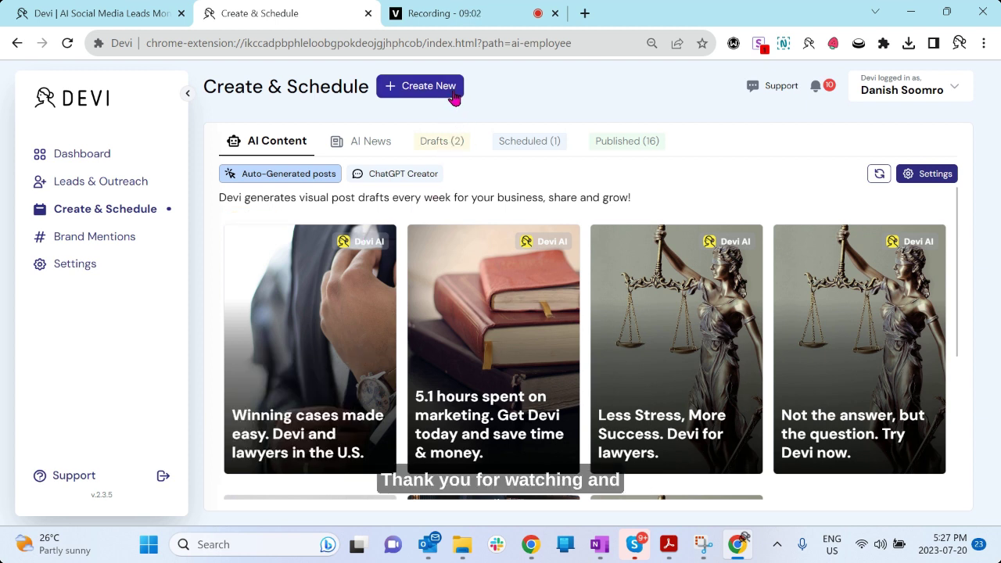
Step: Switch back to the Facebook Leads browser tab to see 41 new leads
{"action": "left_click", "coordinate": [457, 13]}
{"action": "left_click", "coordinate": [185, 24]}
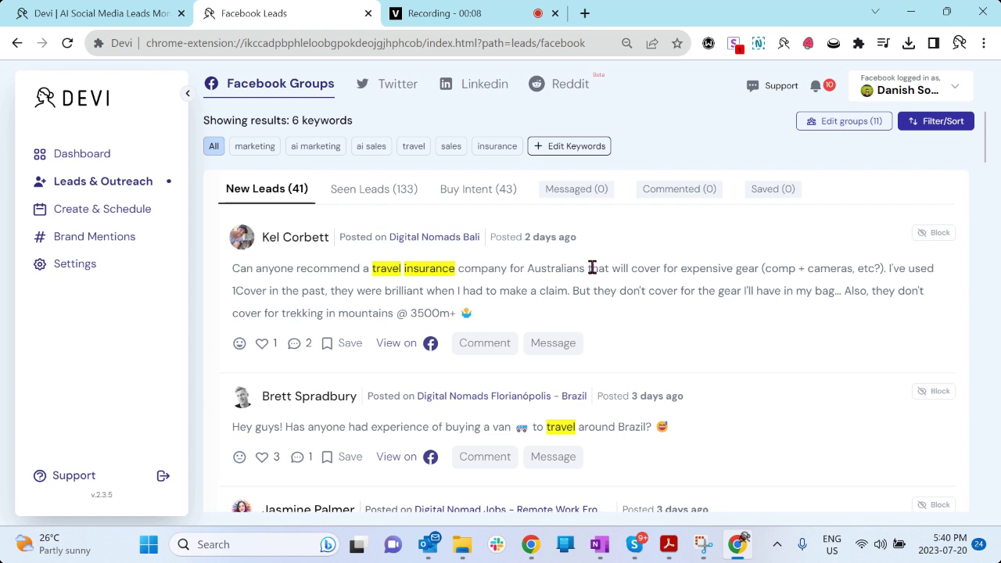
Step: Collapse the sidebar and start a comment on the travel insurance post about expensive gear
{"action": "left_click", "coordinate": [188, 93]}
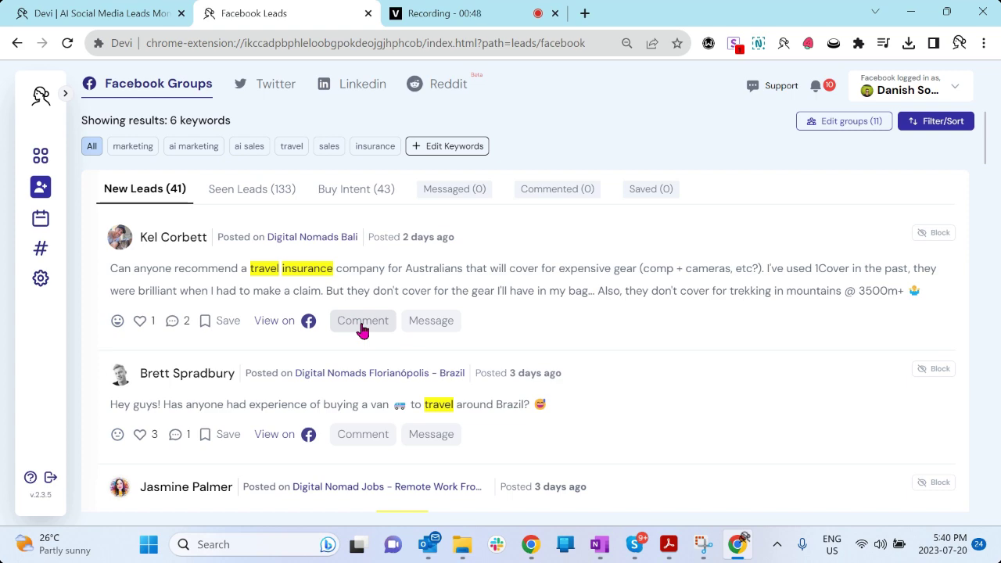
{"action": "left_click", "coordinate": [362, 322]}
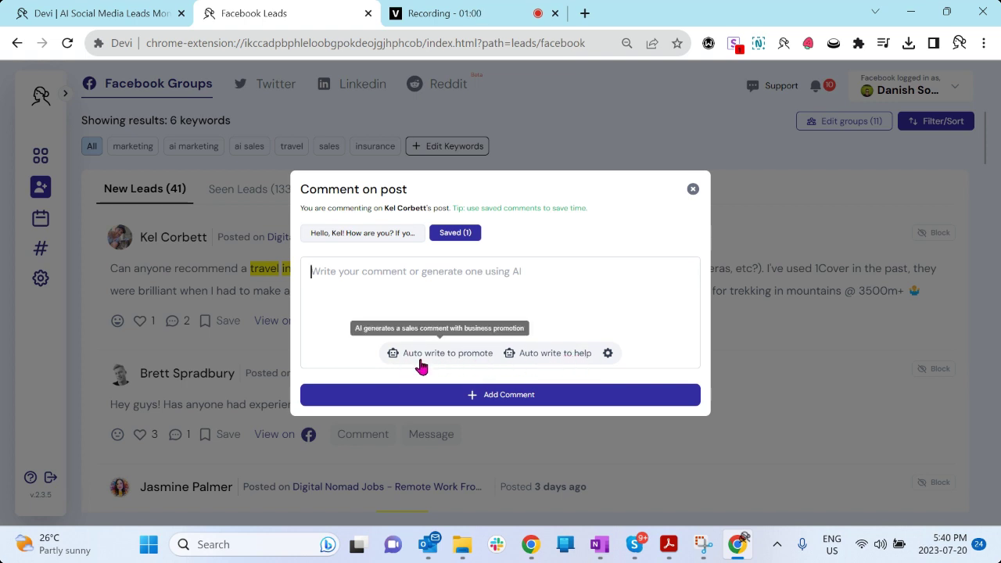
Step: Auto-write a promotional comment pitching Devi AI and its website, then highlight its parts
{"action": "left_click", "coordinate": [460, 357]}
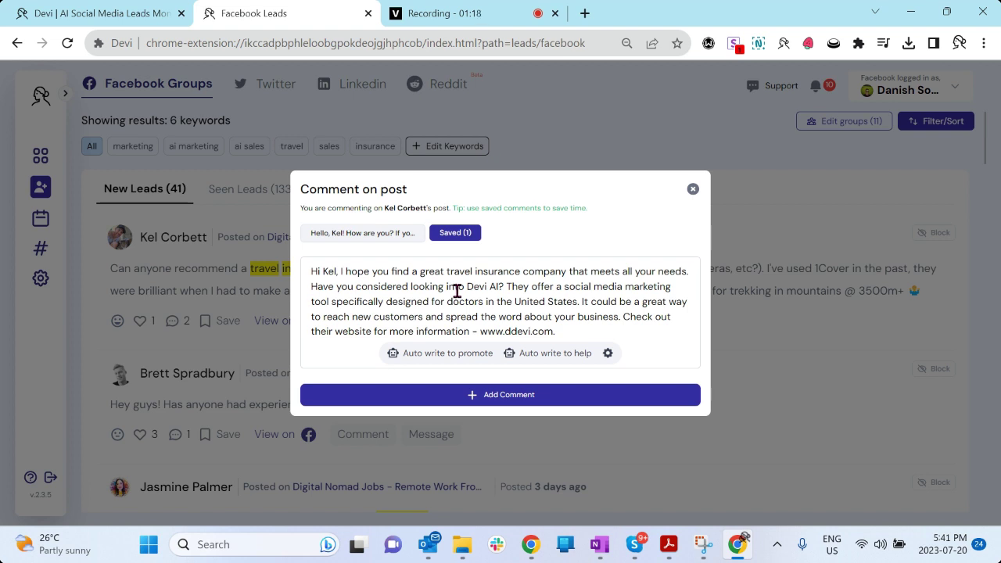
{"action": "double_click", "coordinate": [327, 273]}
{"action": "left_click_drag", "start_coordinate": [341, 273], "coordinate": [567, 274]}
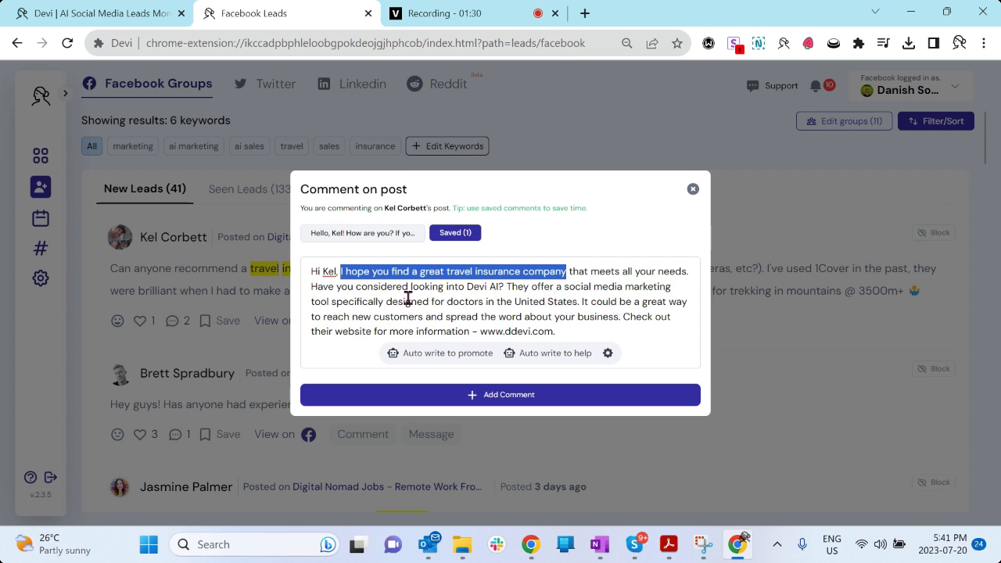
{"action": "left_click_drag", "start_coordinate": [505, 289], "coordinate": [579, 335]}
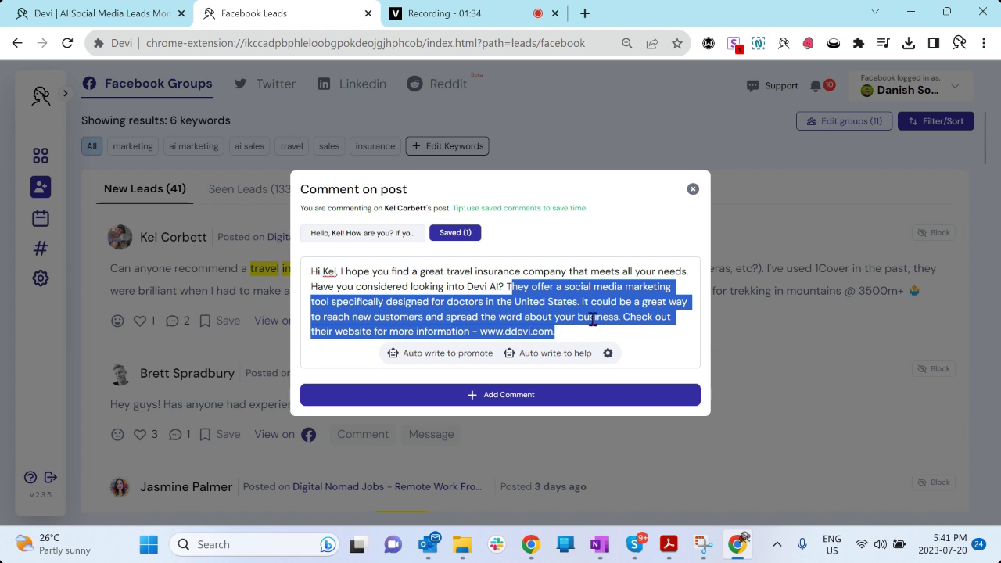
{"action": "left_click_drag", "start_coordinate": [505, 288], "coordinate": [554, 332]}
{"action": "left_click", "coordinate": [504, 286]}
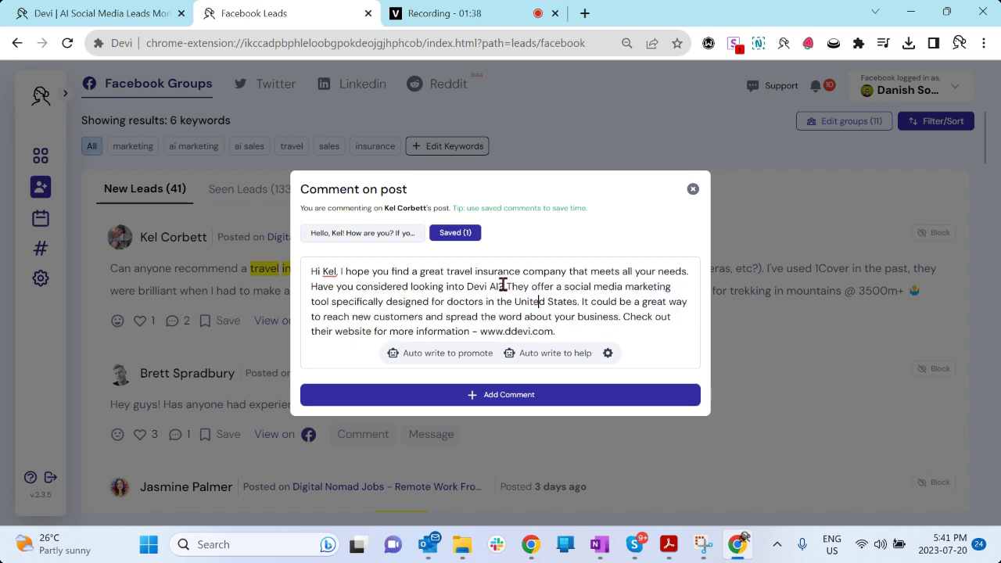
{"action": "left_click_drag", "start_coordinate": [505, 286], "coordinate": [557, 332]}
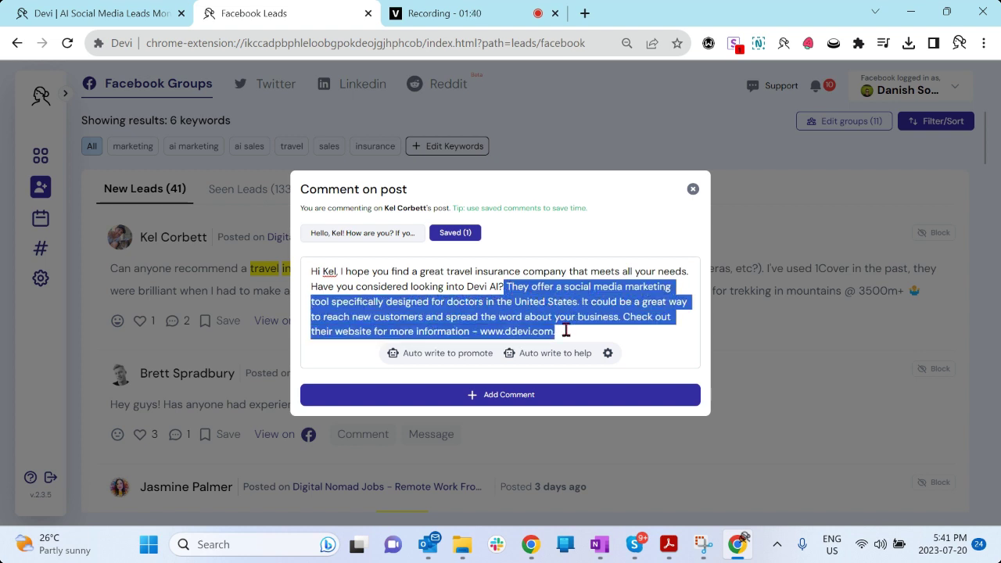
{"action": "left_click", "coordinate": [566, 330]}
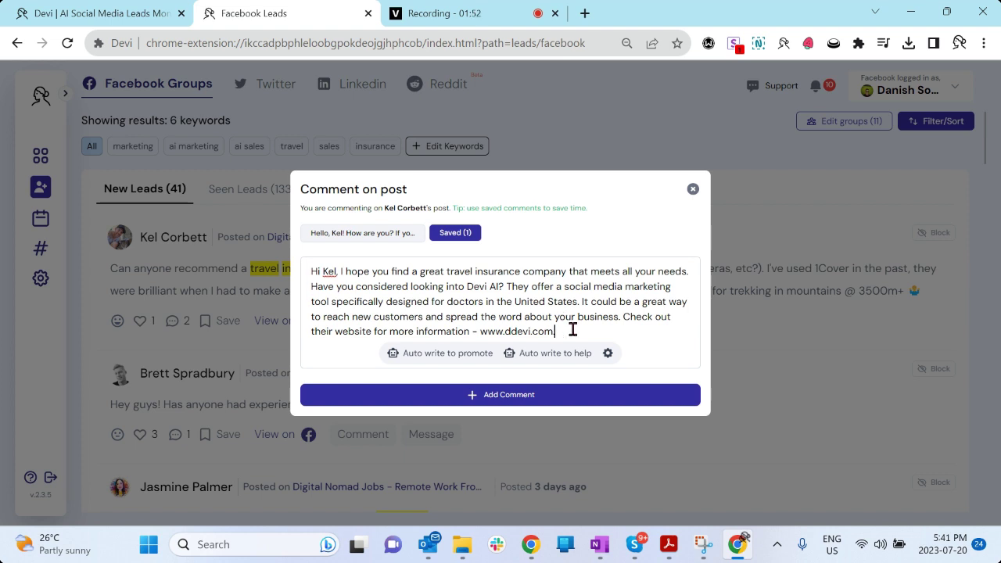
{"action": "key", "text": "ctrl+a"}
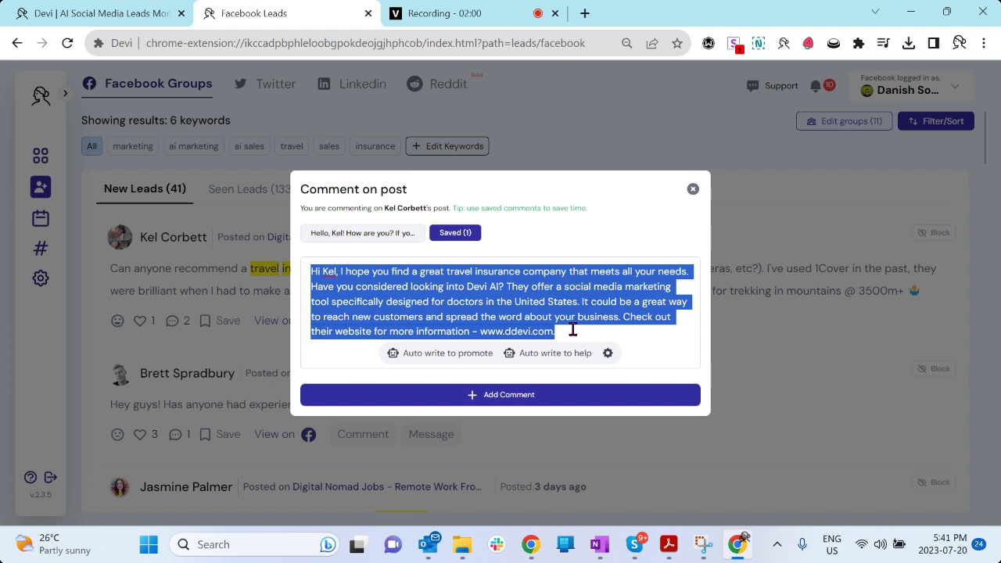
Step: Regenerate the reply with 'Auto write to help' and point out its World Nomads suggestion
{"action": "left_click", "coordinate": [531, 356]}
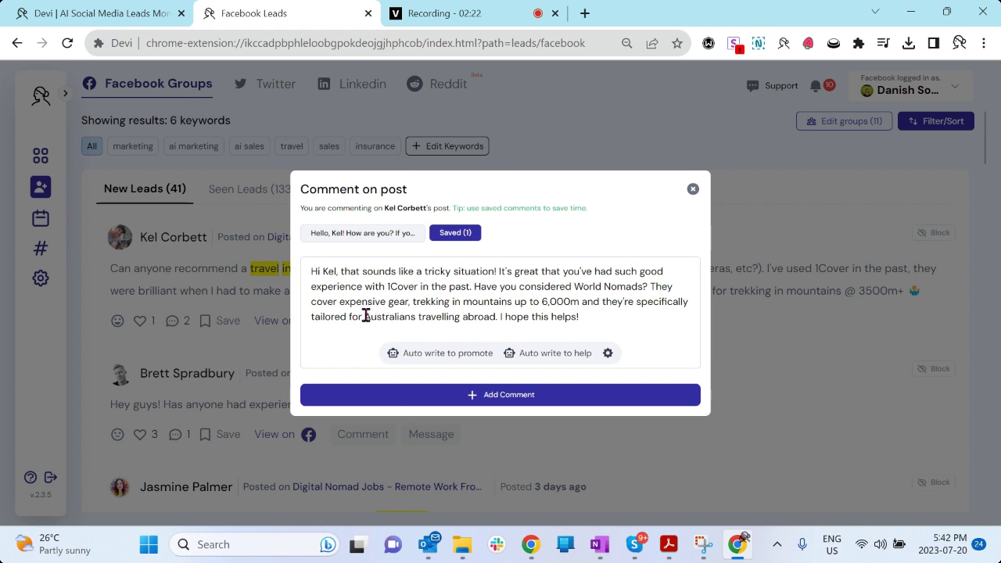
{"action": "left_click_drag", "start_coordinate": [364, 316], "coordinate": [479, 315]}
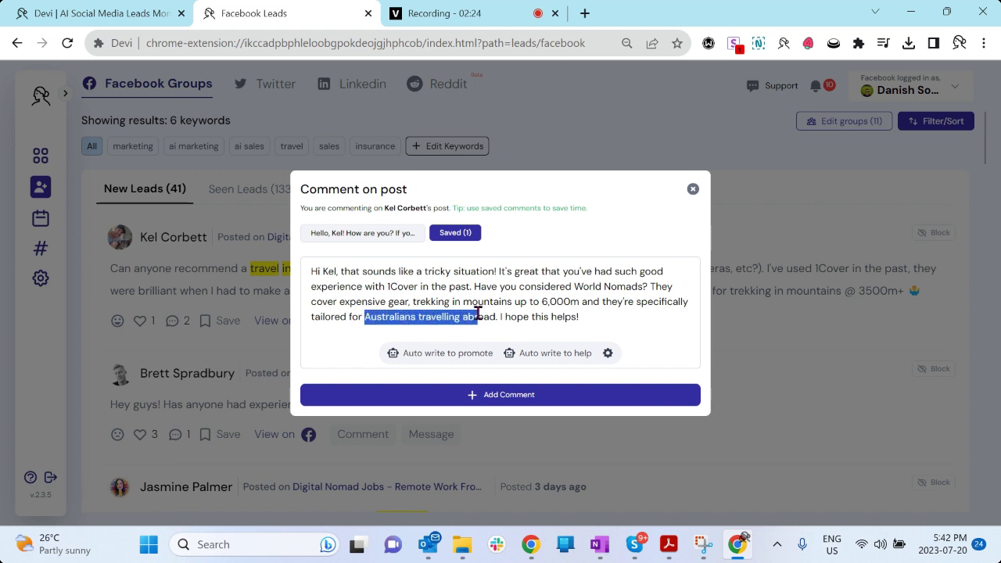
{"action": "left_click", "coordinate": [490, 304]}
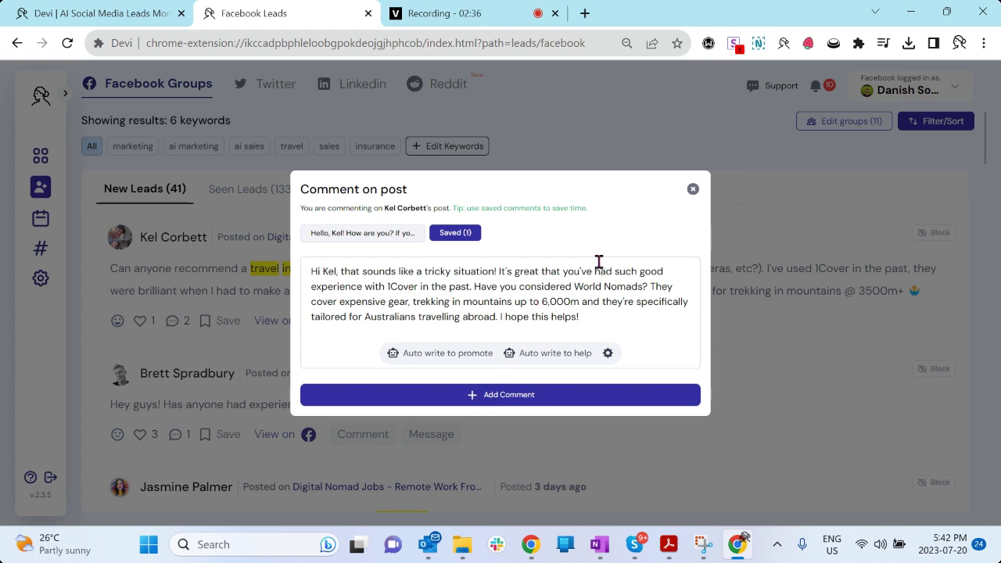
{"action": "double_click", "coordinate": [607, 287]}
{"action": "left_click", "coordinate": [604, 317]}
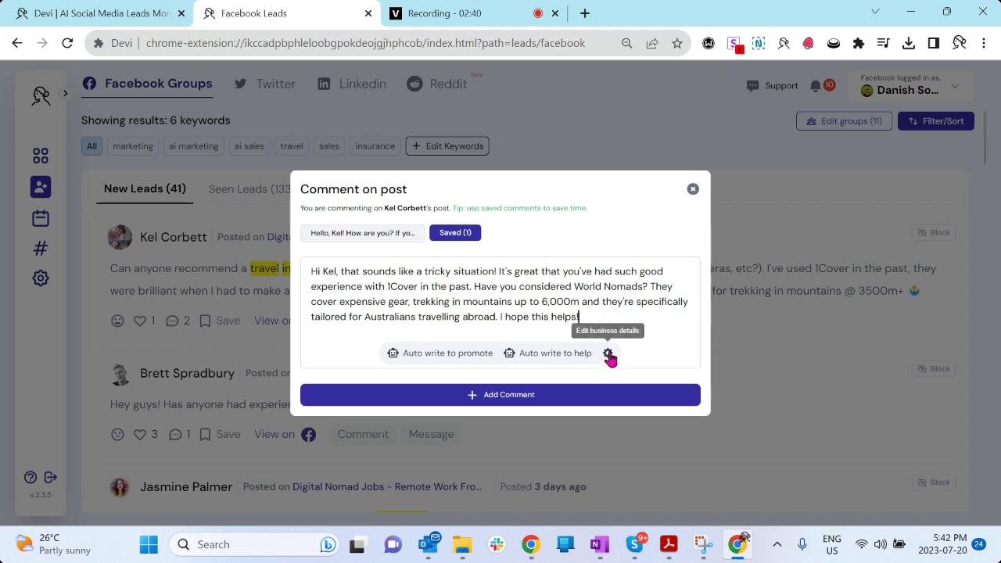
Step: View the business details settings, close them, then close the comment draft
{"action": "left_click", "coordinate": [608, 354]}
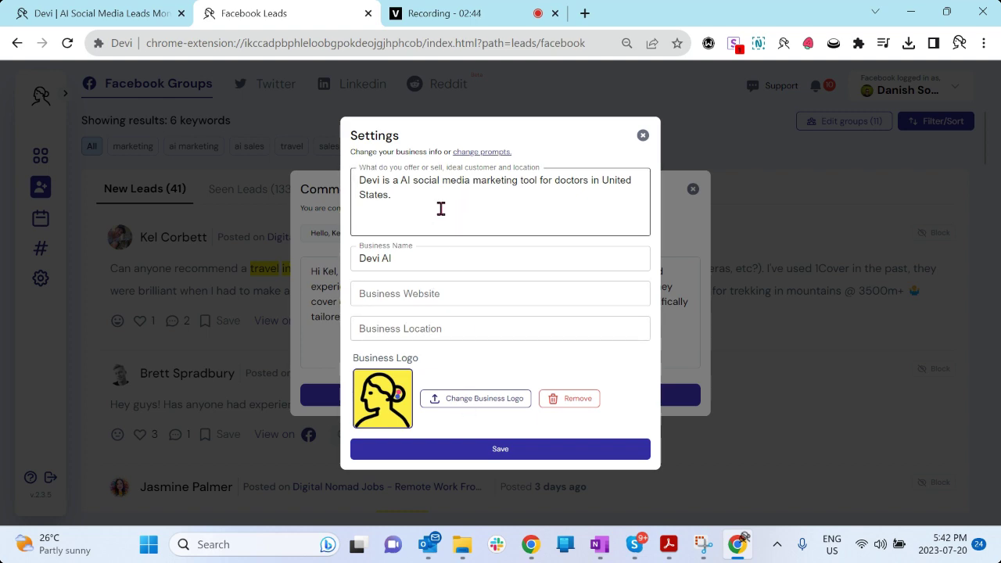
{"action": "left_click", "coordinate": [643, 137]}
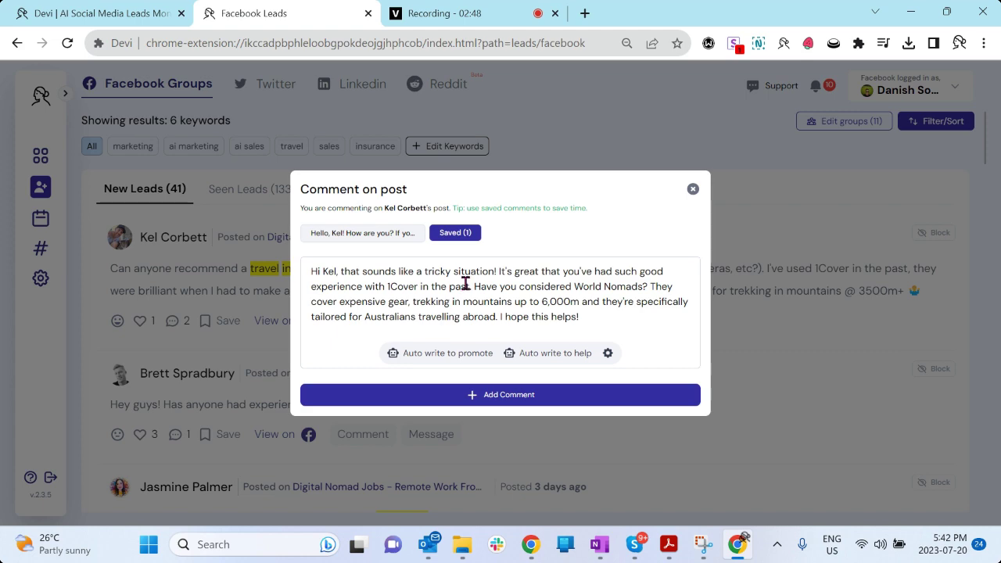
{"action": "left_click", "coordinate": [692, 192]}
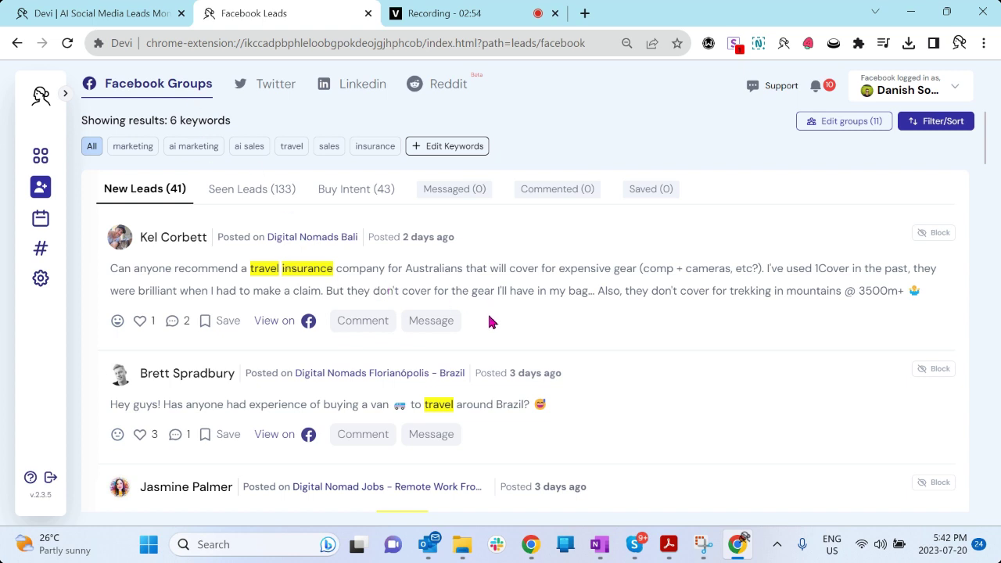
Step: Open Twitter leads and its Influencer tab with 124 posts
{"action": "left_click", "coordinate": [284, 91]}
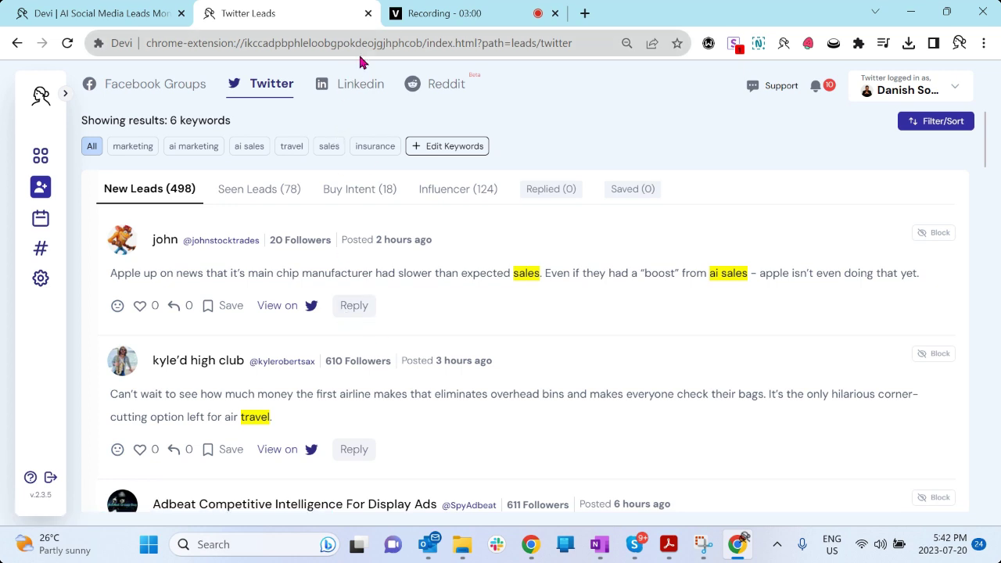
{"action": "left_click", "coordinate": [357, 84]}
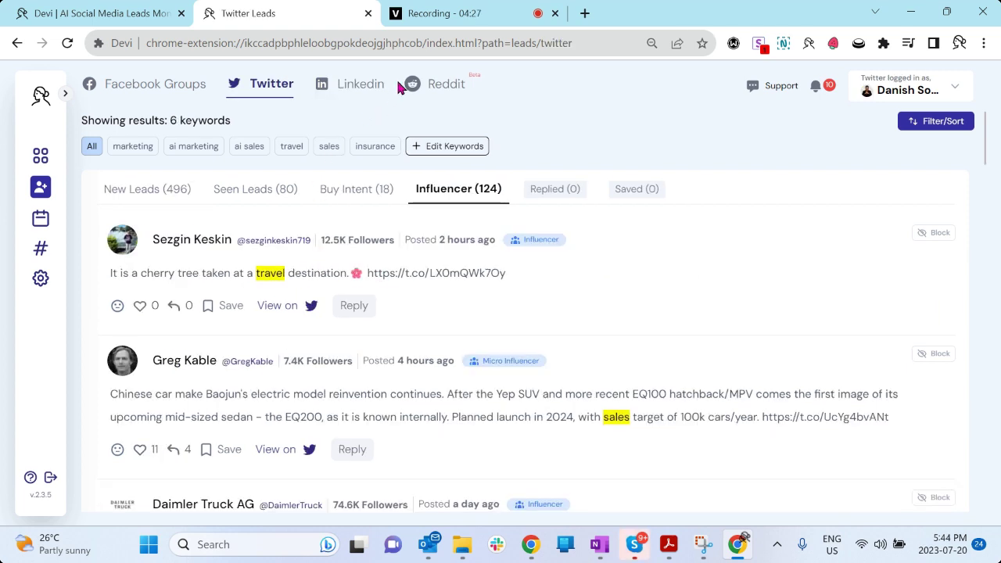
Step: View Devi's ChatGPT settings (955 AI credits, empty OpenAI API key), then return to Leads & Outreach
{"action": "left_click", "coordinate": [41, 280]}
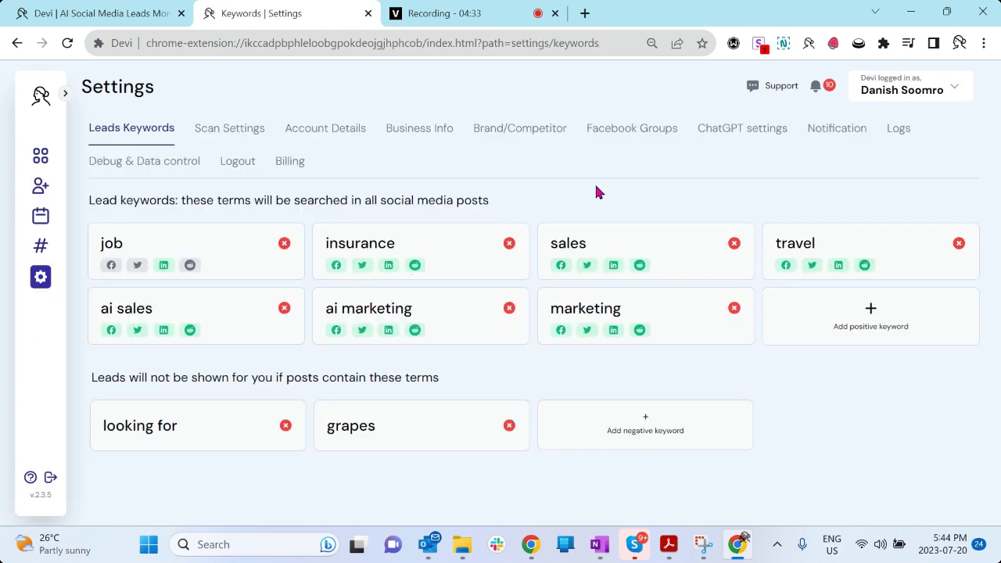
{"action": "left_click", "coordinate": [749, 137]}
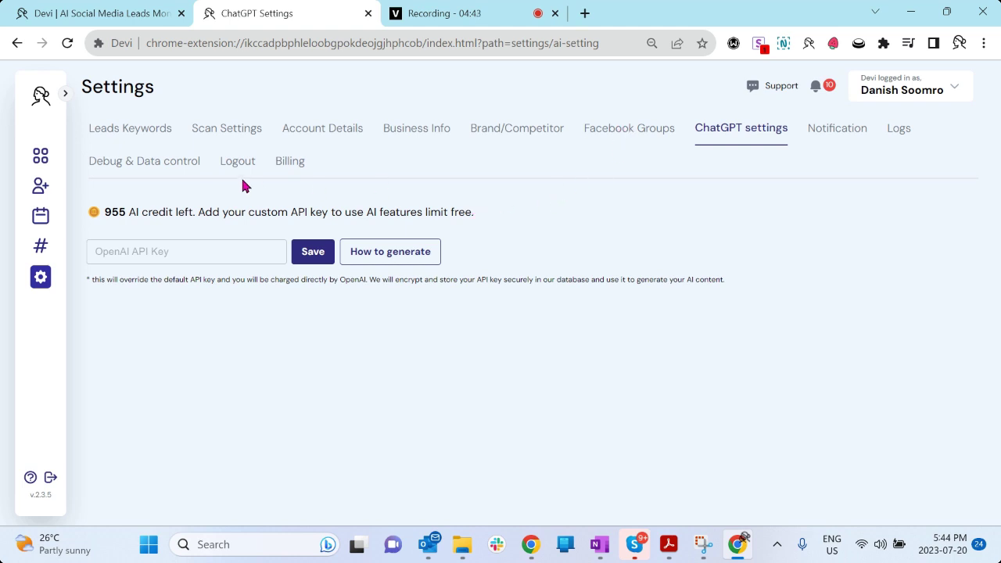
{"action": "left_click", "coordinate": [39, 186]}
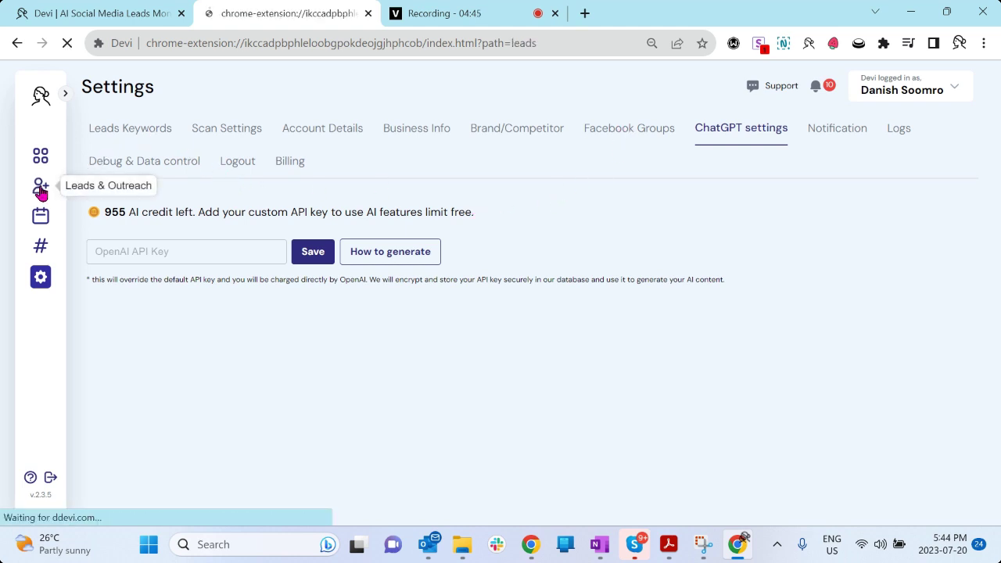